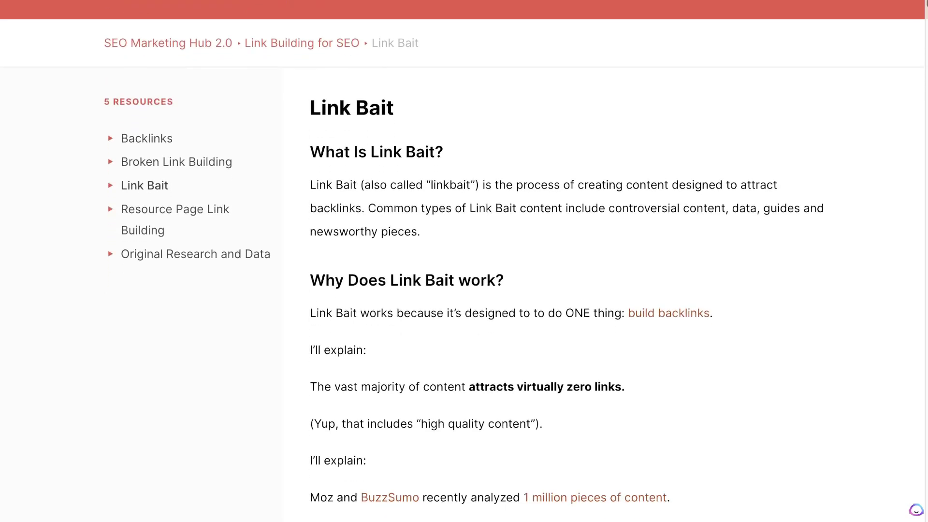
pyautogui.scroll(-2, 565, 261)
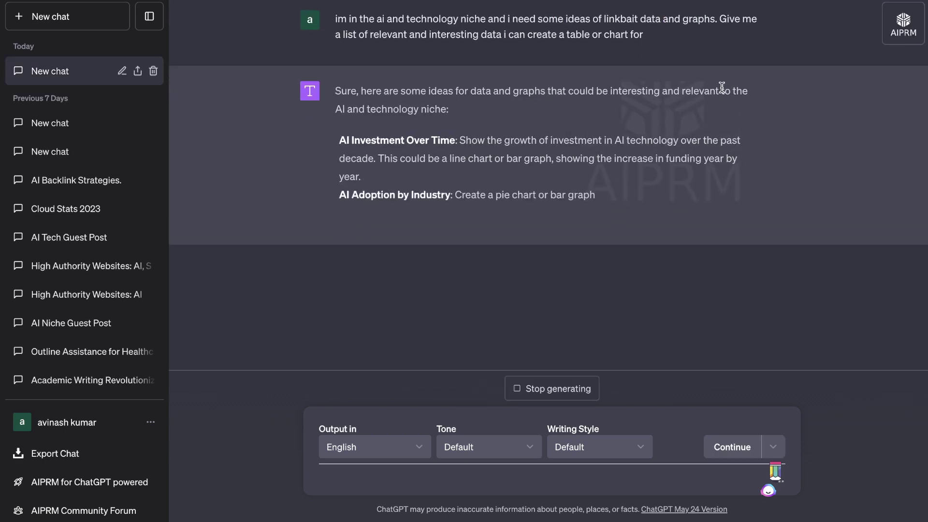
# Follow ChatGPT's streamed AI linkbait chart ideas down to Comparison of AI Frameworks and the closing tip
pyautogui.scroll(1, 721, 88)
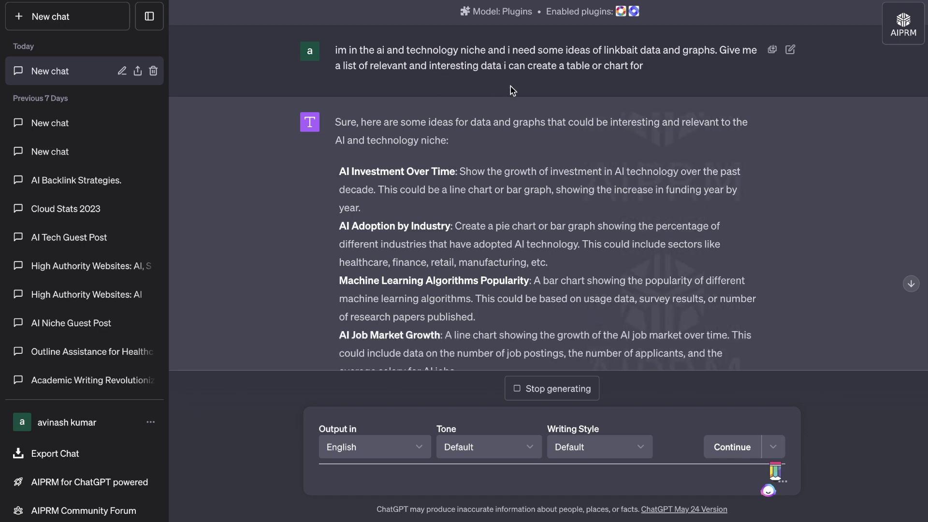
pyautogui.scroll(-2, 522, 119)
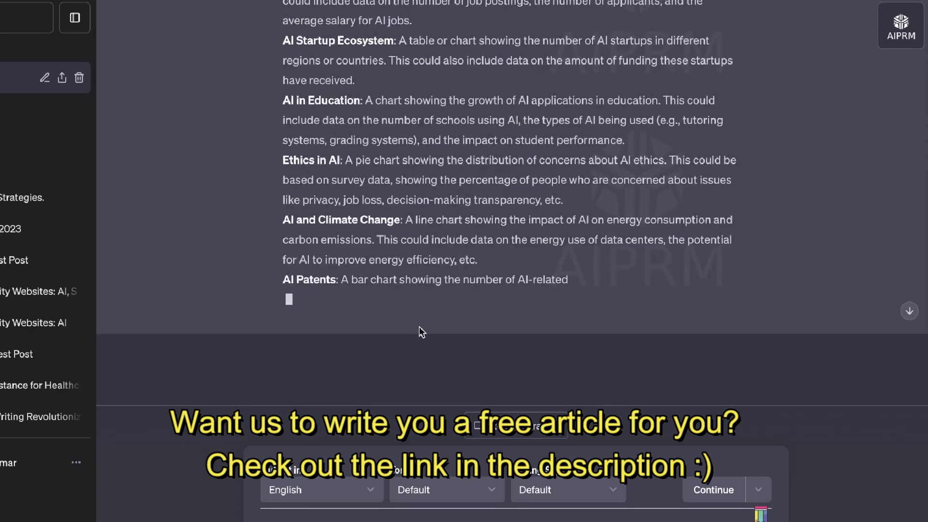
pyautogui.scroll(8, 419, 326)
pyautogui.scroll(-6, 419, 327)
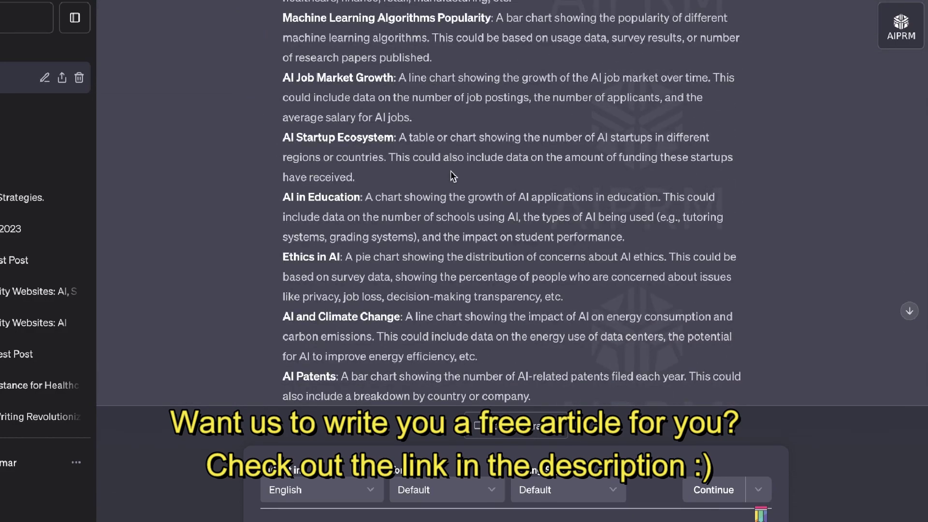
pyautogui.scroll(-3, 378, 290)
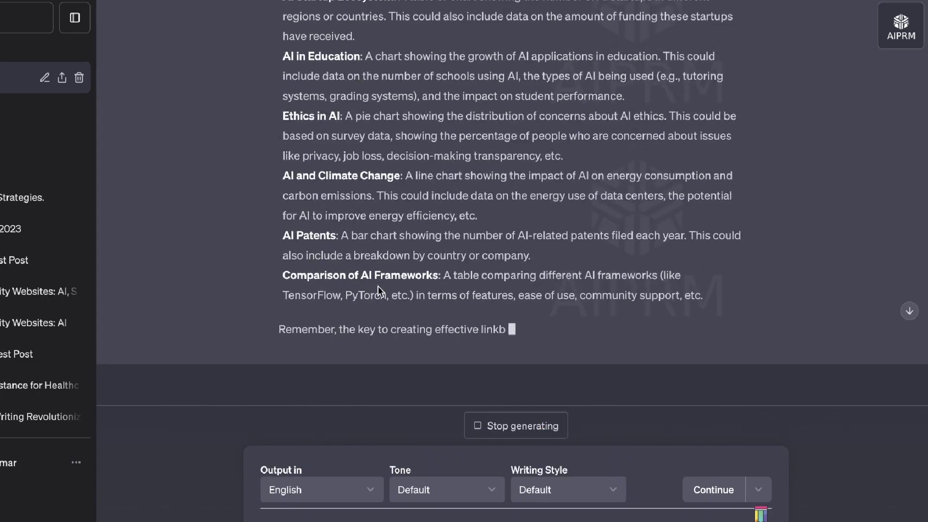
pyautogui.scroll(4, 379, 288)
pyautogui.scroll(3, 378, 286)
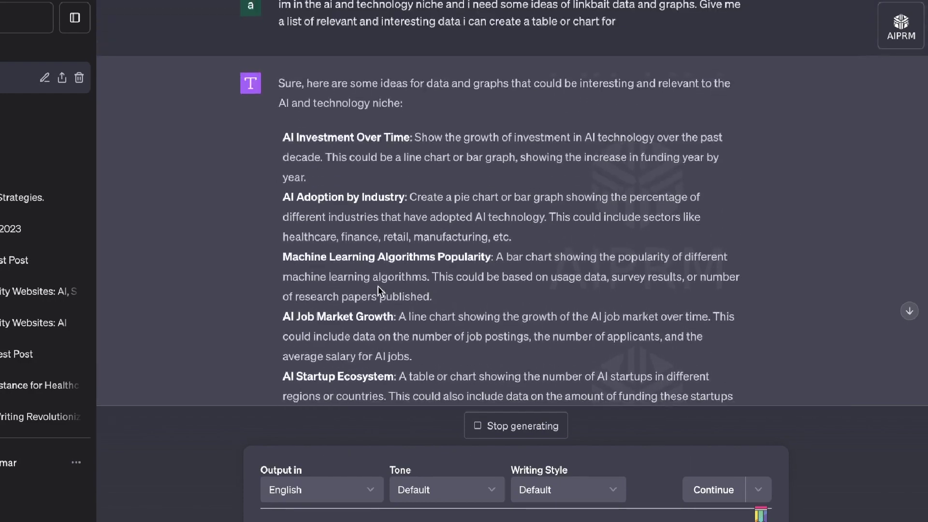
pyautogui.scroll(-2, 378, 286)
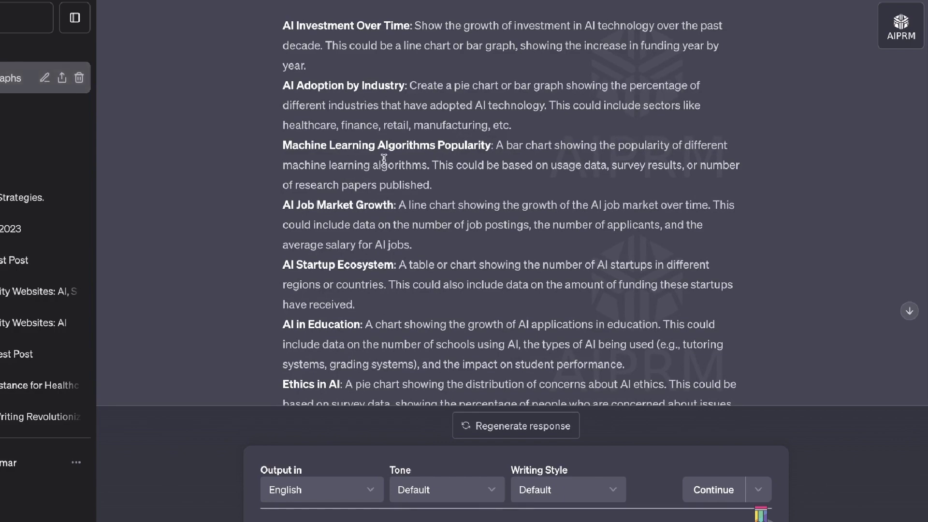
pyautogui.scroll(-3, 380, 213)
pyautogui.scroll(-4, 379, 213)
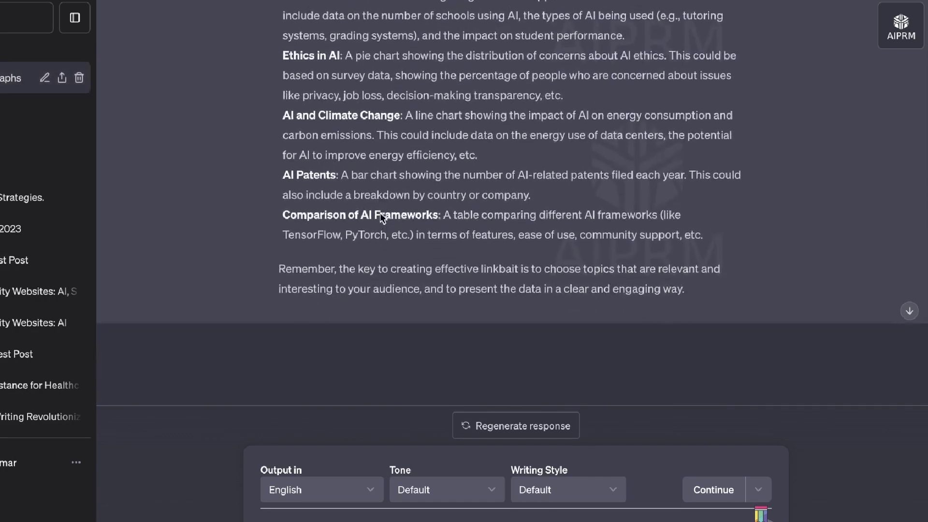
pyautogui.scroll(2, 380, 213)
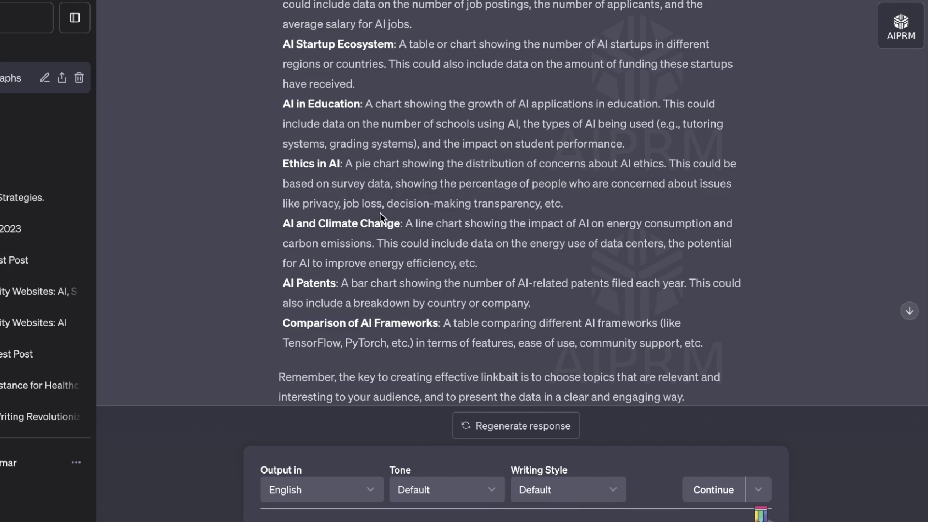
# Drop the AI and Climate Change selection and select the whole AI Job Market Growth paragraph instead
pyautogui.moveTo(479, 264); pyautogui.dragTo(278, 228)
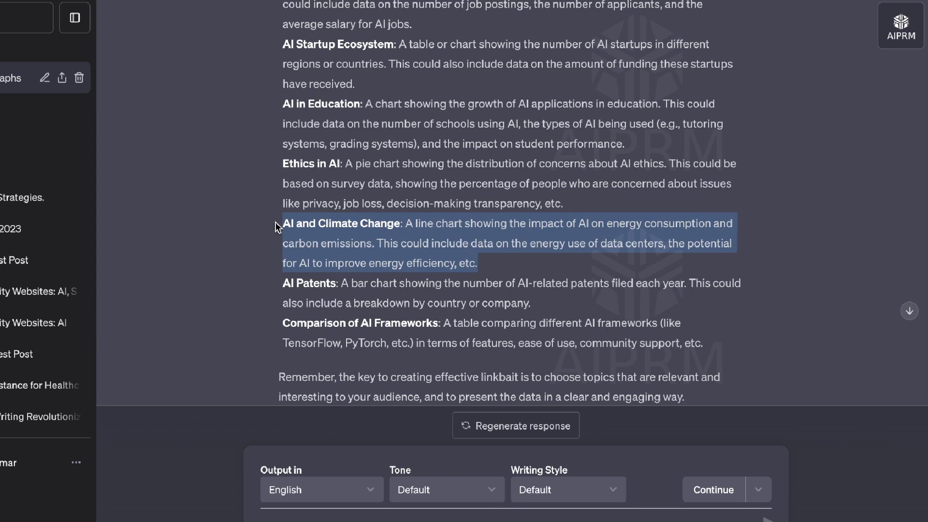
pyautogui.click(373, 216)
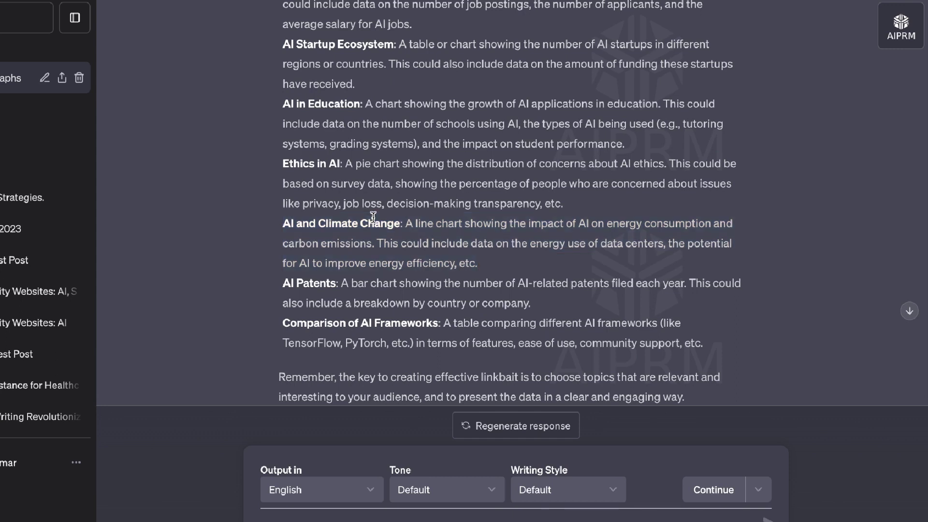
pyautogui.scroll(5, 373, 217)
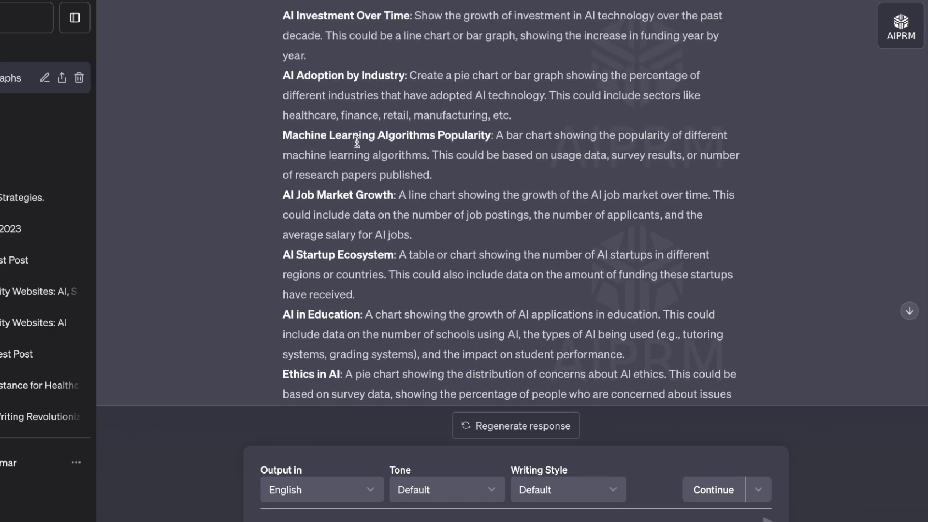
pyautogui.scroll(2, 357, 141)
pyautogui.scroll(-4, 357, 141)
pyautogui.scroll(5, 357, 141)
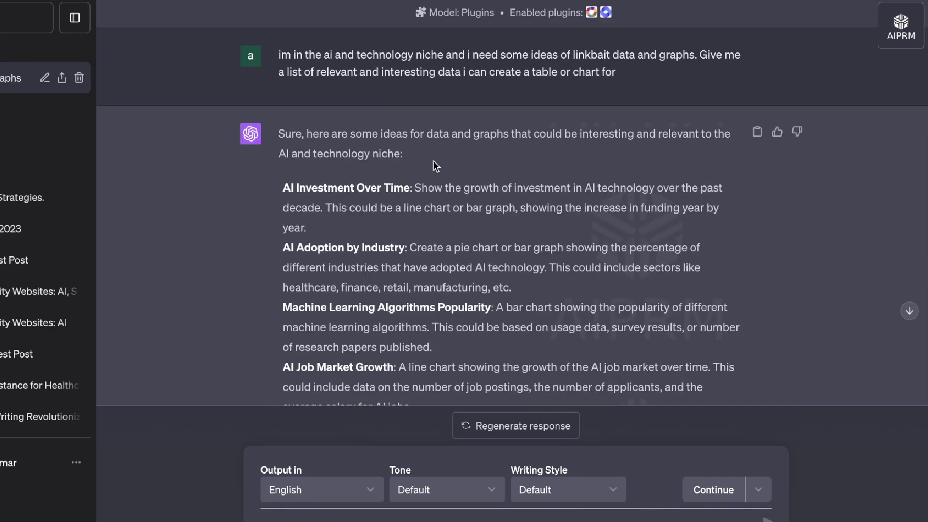
pyautogui.scroll(-8, 484, 217)
pyautogui.scroll(5, 483, 217)
pyautogui.tripleClick(488, 187)
pyautogui.hotkey('ctrl', 'c')
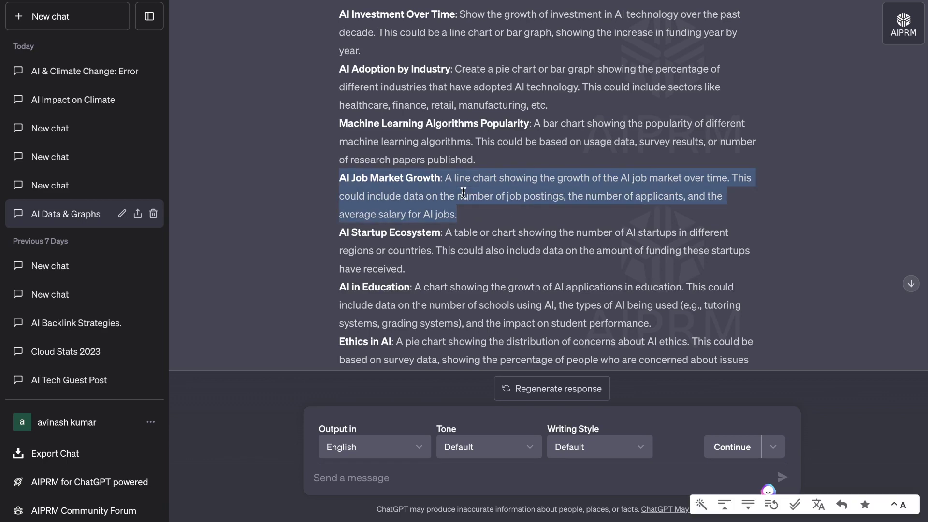
# Paste the AI Job Market Growth idea into a new GPT-4 Plugins chat and Google's search box
pyautogui.click(51, 17)
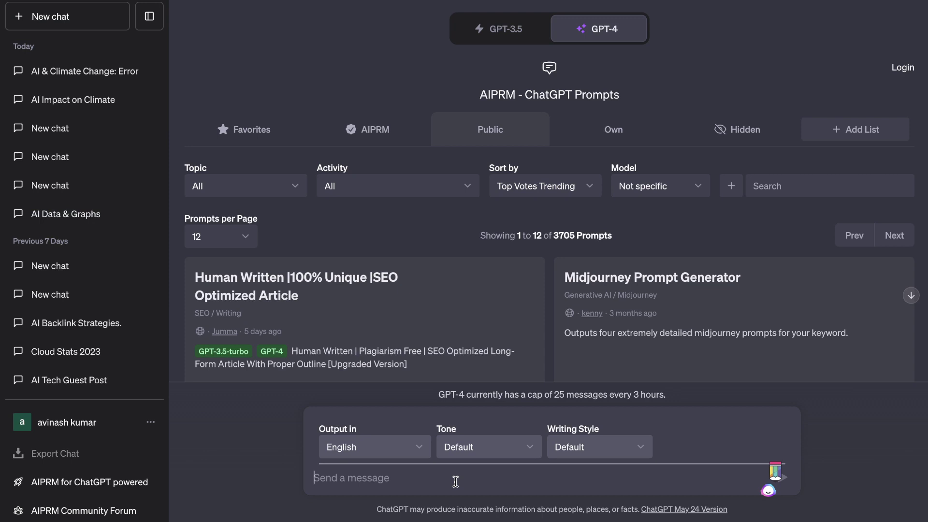
pyautogui.hotkey('ctrl', 'v')
pyautogui.moveTo(595, 35)
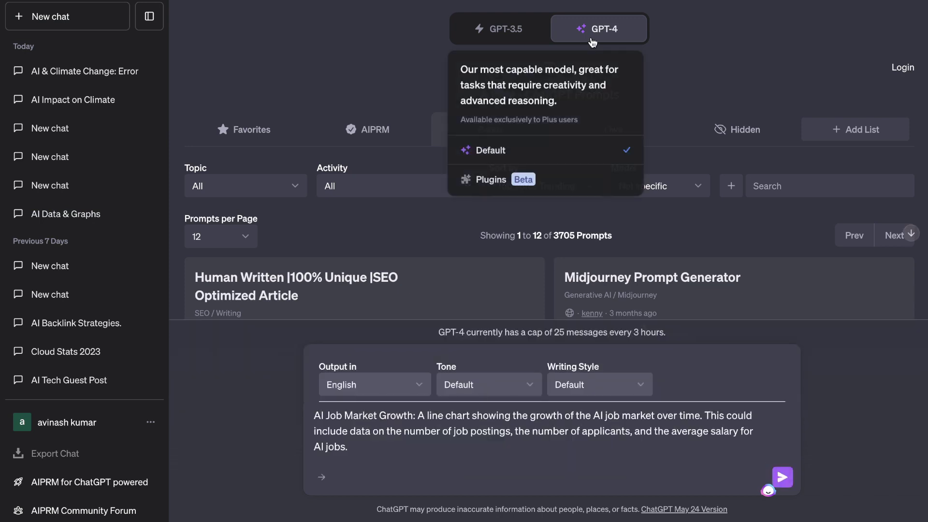
pyautogui.click(537, 182)
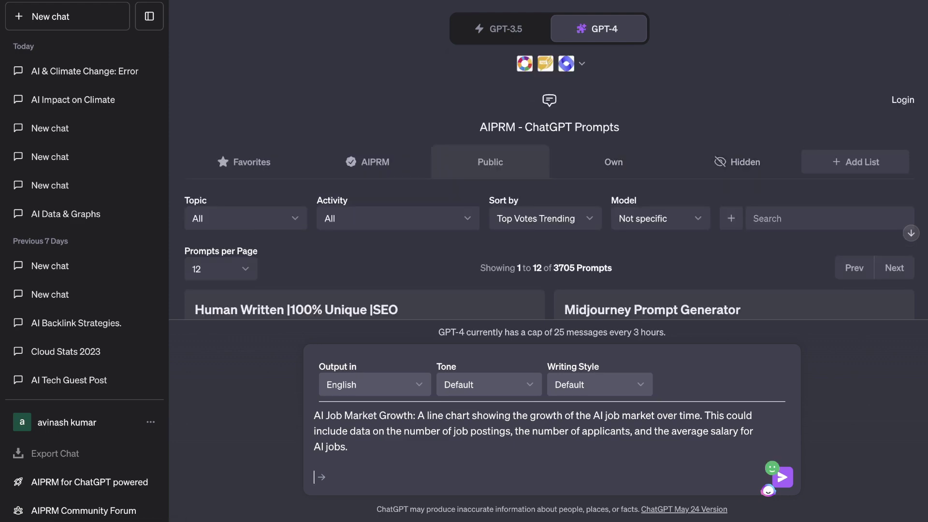
pyautogui.hotkey('ctrl', 'Tab')
pyautogui.hotkey('ctrl', 'v')
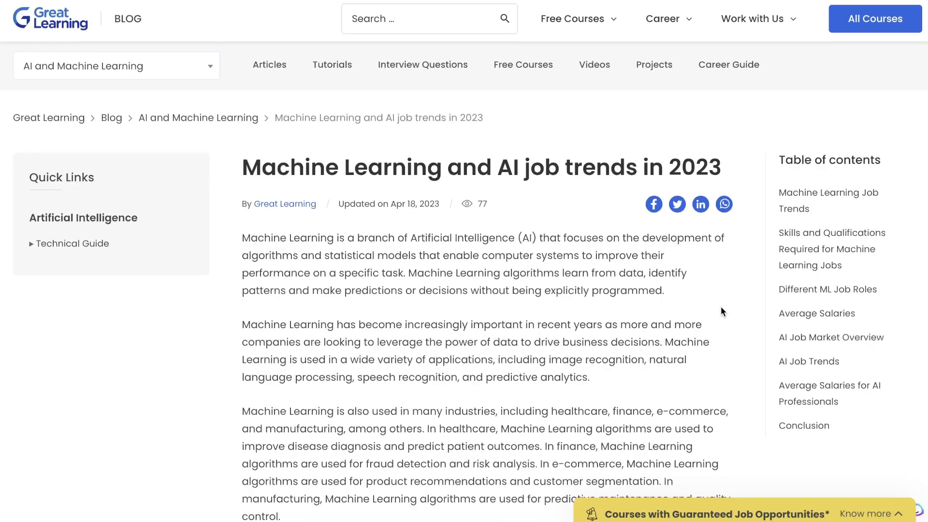
# Select and copy the Great Learning job-trends article text, including its Average Salaries table
pyautogui.scroll(-1, 721, 306)
pyautogui.scroll(-5, 721, 307)
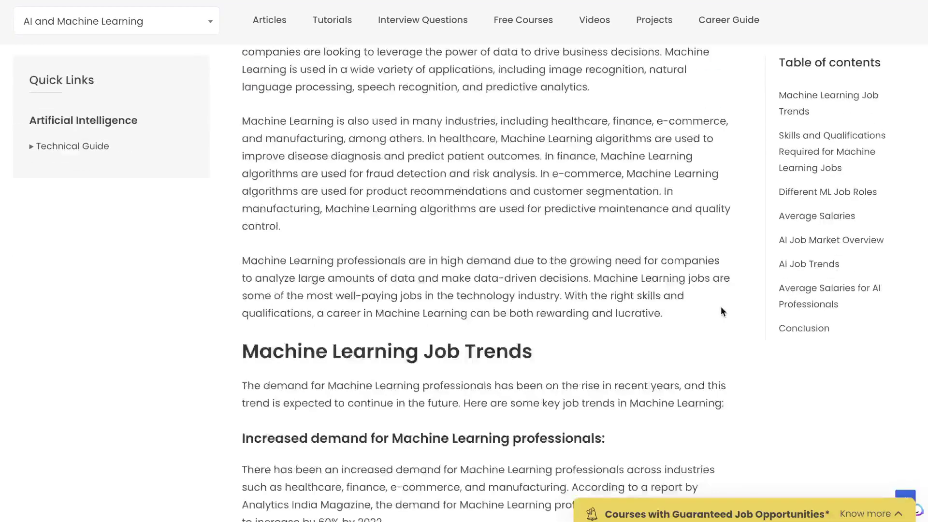
pyautogui.scroll(-20, 721, 309)
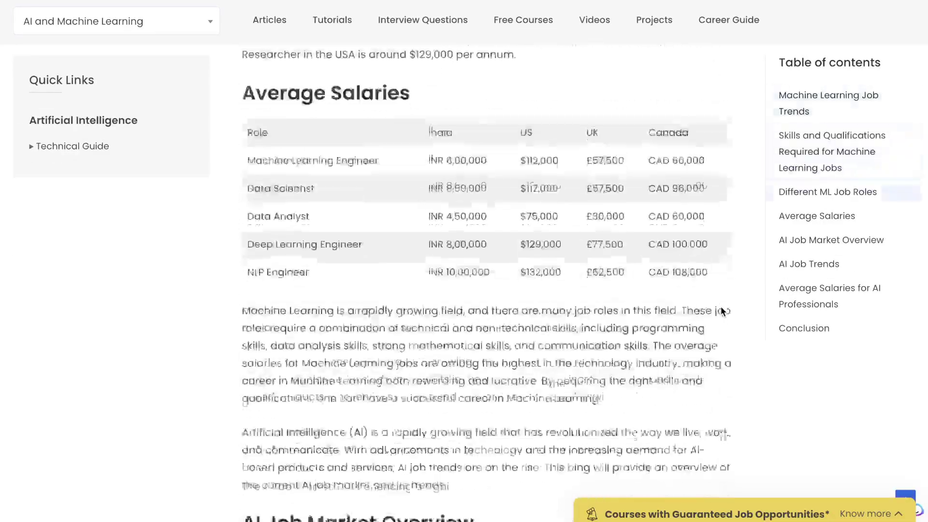
pyautogui.scroll(-10, 720, 309)
pyautogui.moveTo(721, 313); pyautogui.dragTo(256, 154)
pyautogui.scroll(20, 434, 323)
pyautogui.scroll(10, 434, 318)
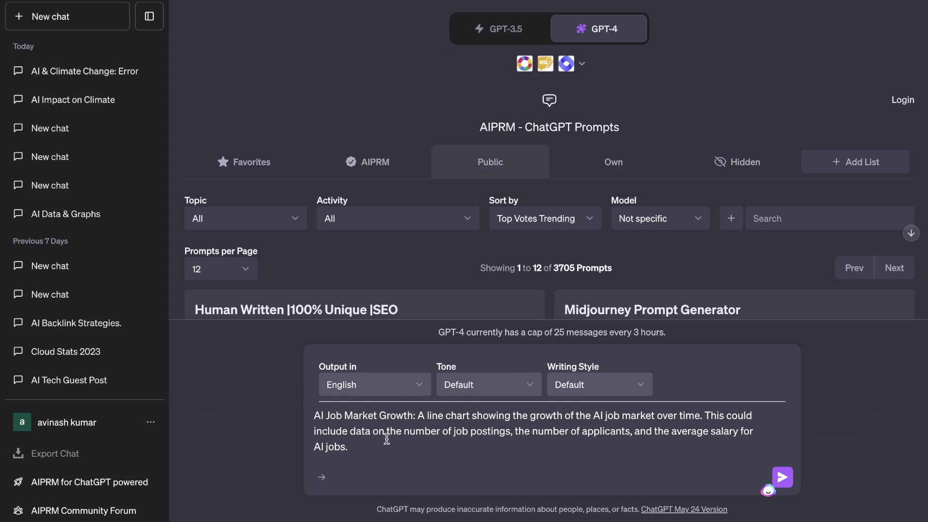
# Replace the prompt text with the pasted salary article, followed by blank lines
pyautogui.moveTo(378, 463); pyautogui.dragTo(312, 409)
pyautogui.hotkey('ctrl', 'v')
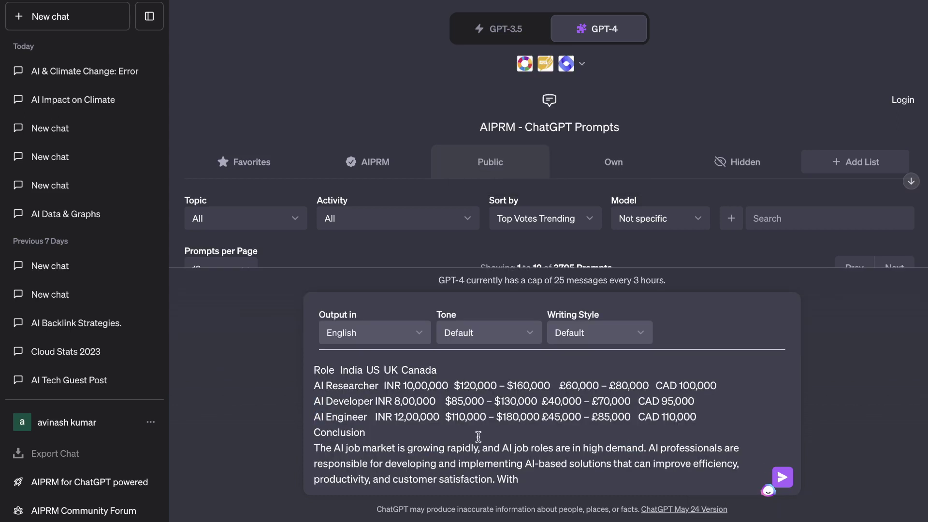
pyautogui.hotkey('shift', 'Return')
pyautogui.hotkey('shift', 'Return')
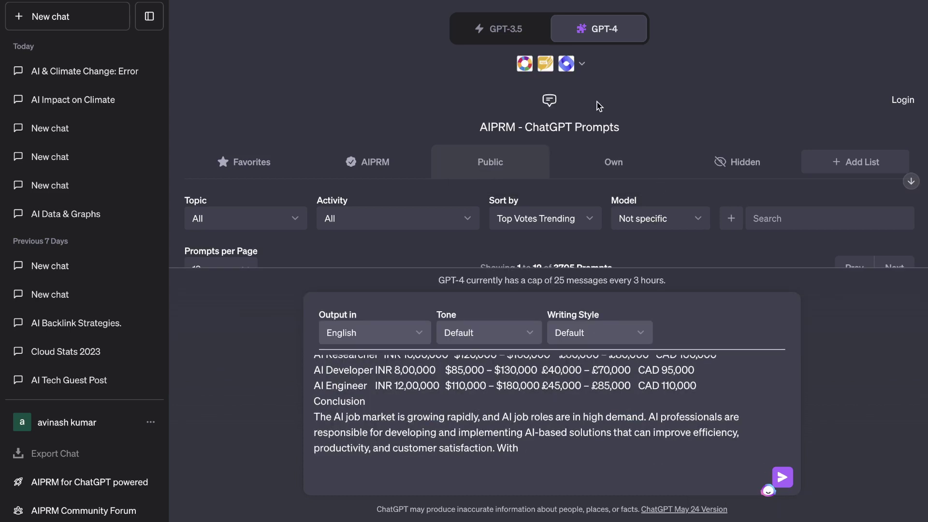
# Enable the Diagrams plugin in ChatGPT's plugin list
pyautogui.click(580, 65)
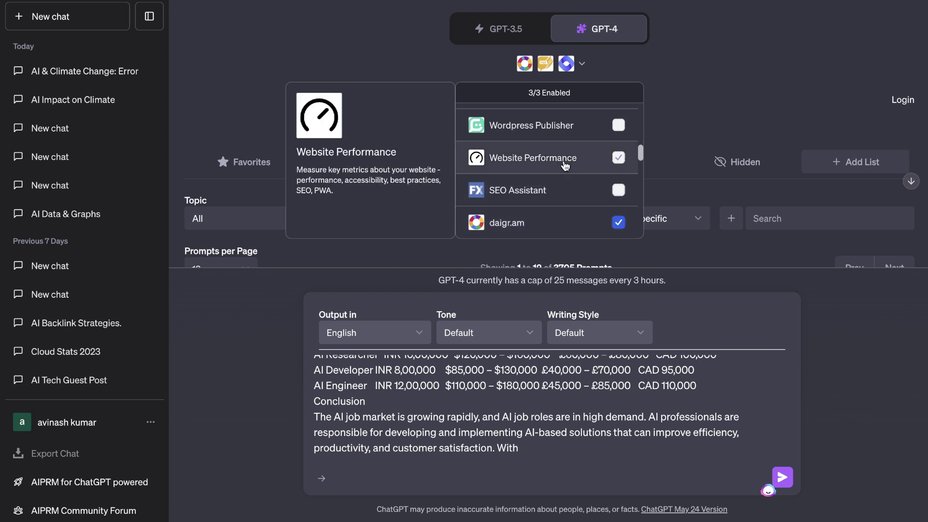
pyautogui.scroll(5, 566, 166)
pyautogui.scroll(-2, 619, 182)
pyautogui.click(620, 163)
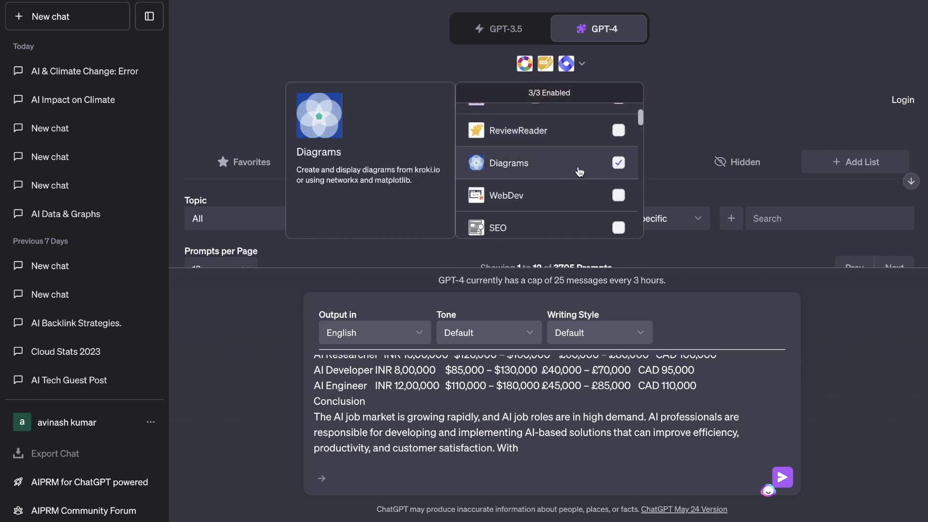
pyautogui.scroll(-5, 579, 171)
# Send the 'create an engaging chart or table' request based on the salary information
pyautogui.click(344, 447)
pyautogui.write('create an engaging chart or table using the information above')
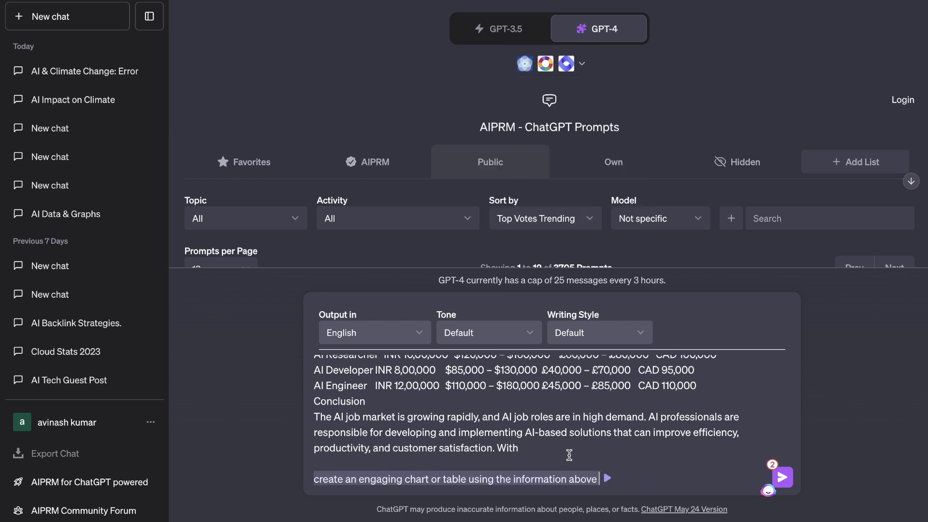
pyautogui.press('Return')
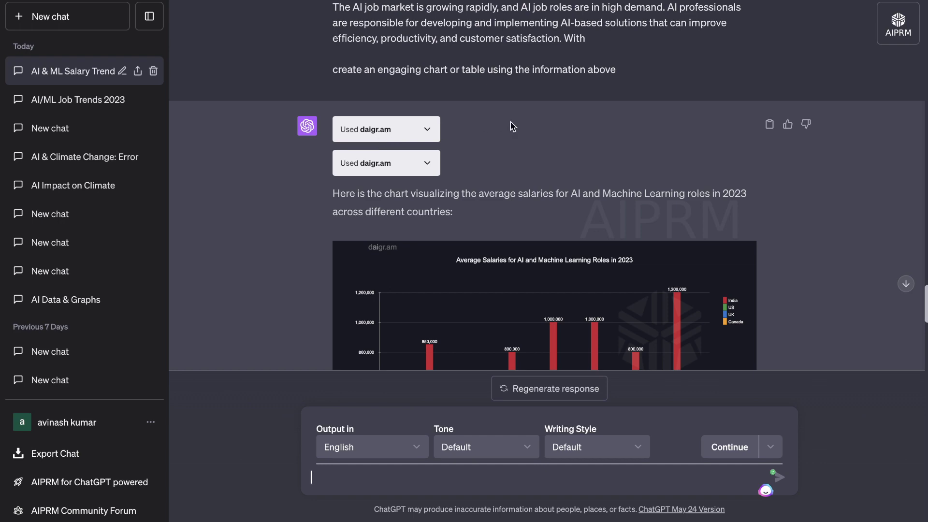
# Inspect the daigr.am bar chart of AI/ML salaries by role for India, US, UK and Canada
pyautogui.scroll(5, 511, 124)
pyautogui.scroll(2, 510, 121)
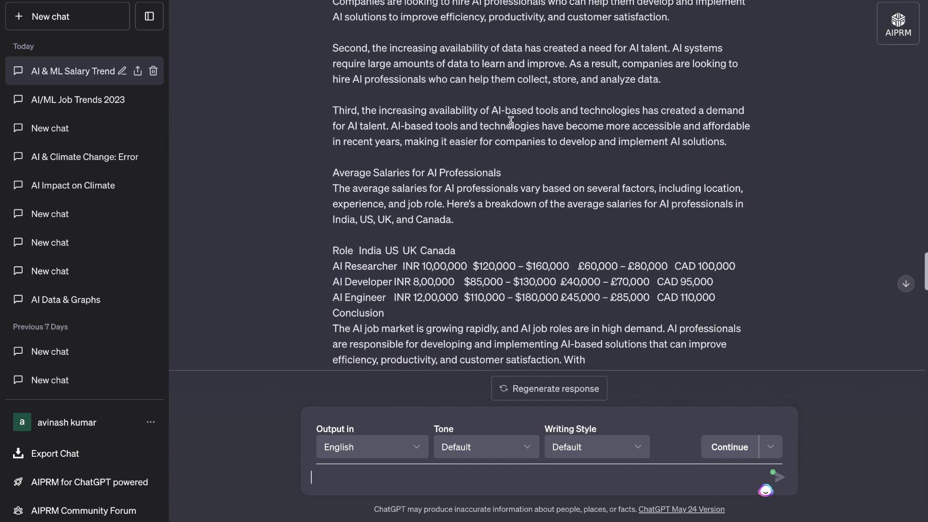
pyautogui.scroll(-5, 511, 122)
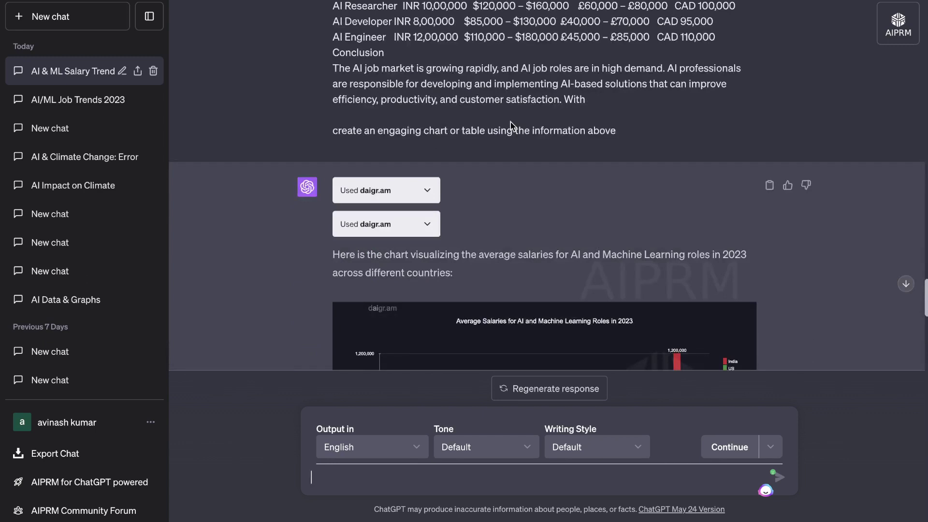
pyautogui.scroll(-4, 512, 125)
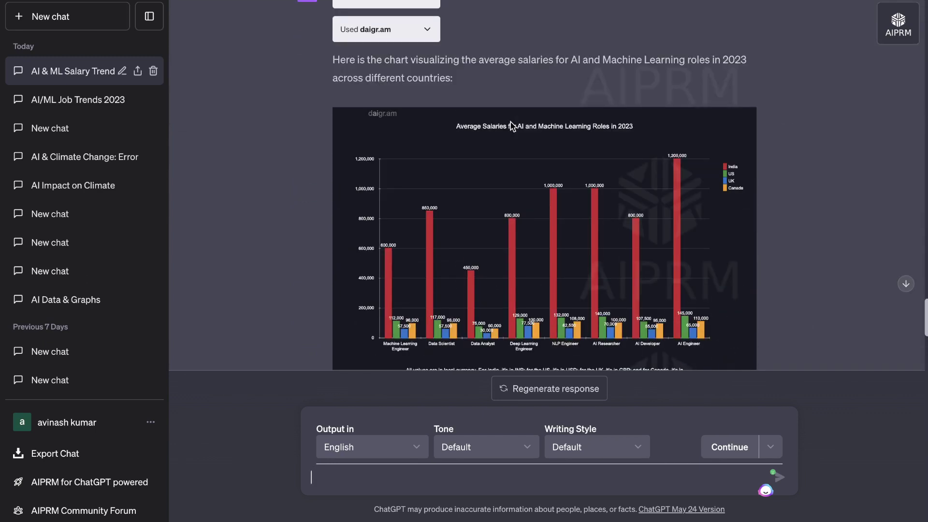
pyautogui.scroll(1, 510, 122)
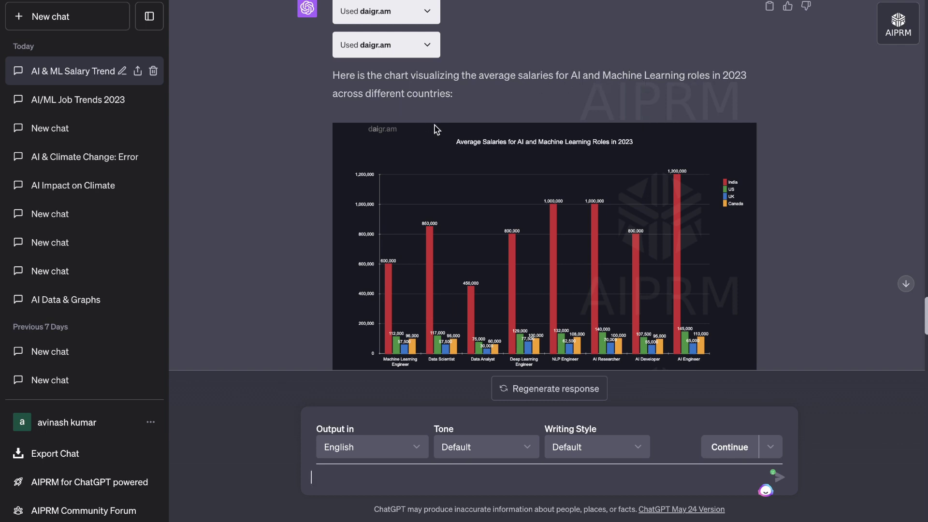
pyautogui.scroll(-5, 434, 125)
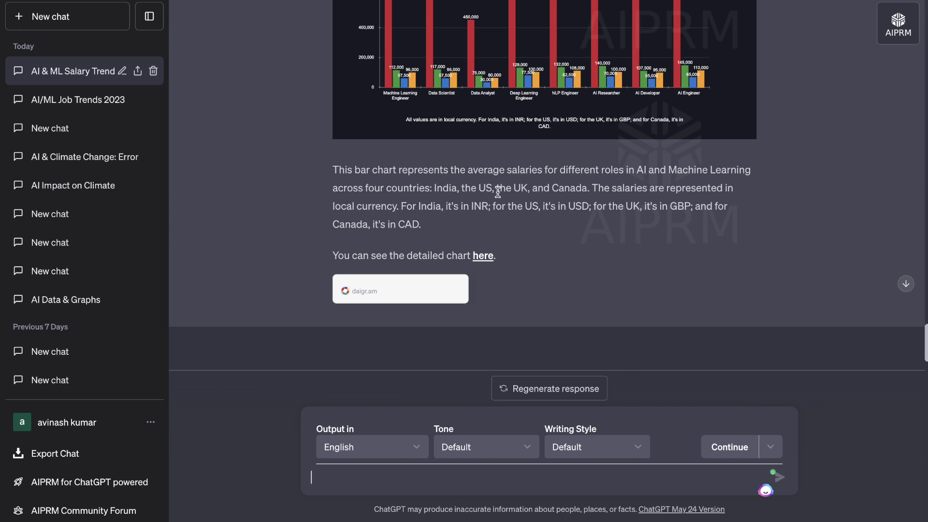
# View the full salary chart on daigr.am, switching to the light theme and back to dark
pyautogui.click(483, 256)
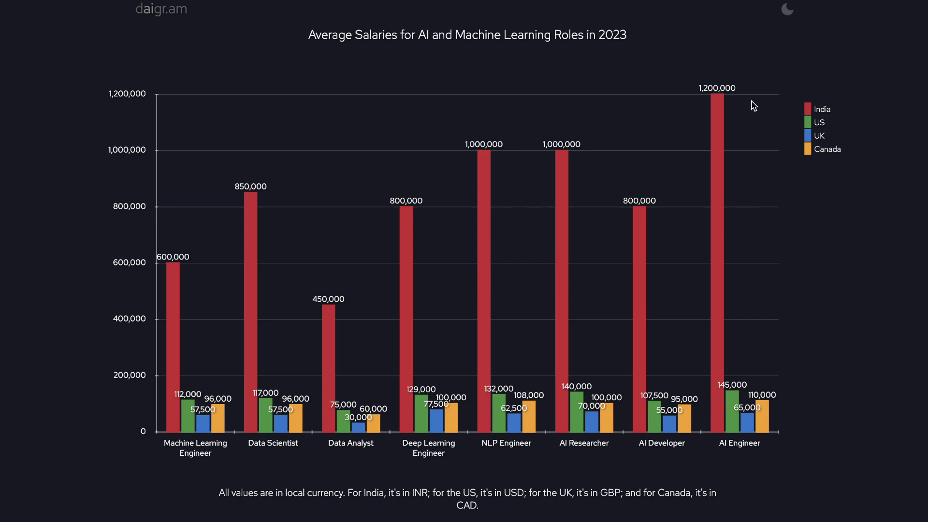
pyautogui.click(787, 10)
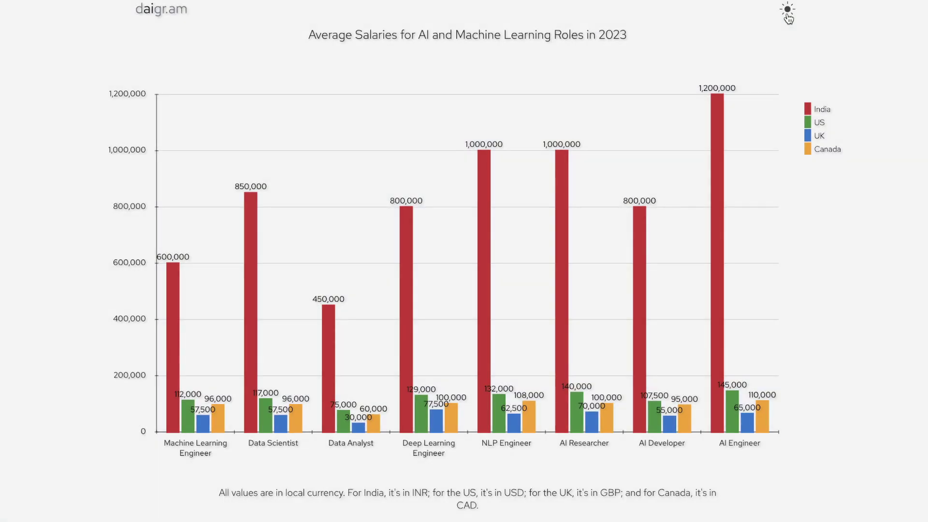
pyautogui.click(787, 12)
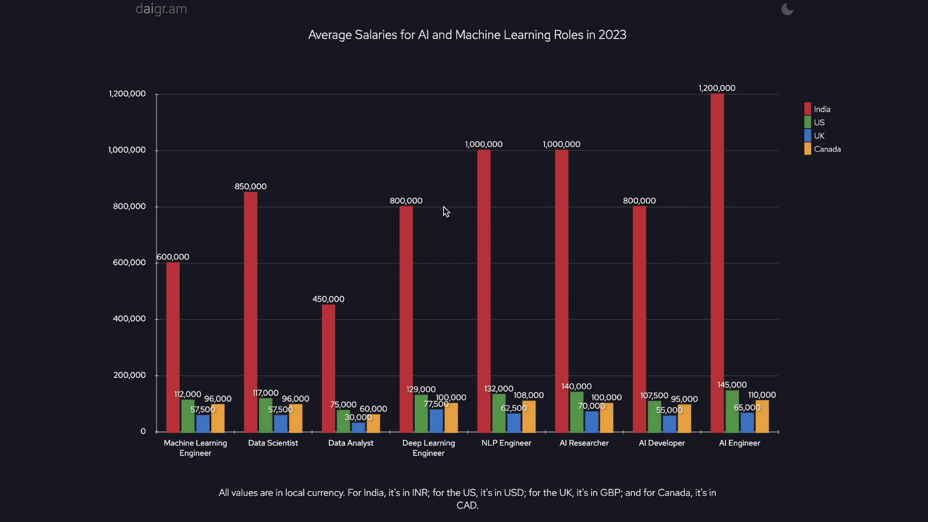
# Copy the HTML embed code for the salary chart from ChatGPT's reply
pyautogui.click(738, 1)
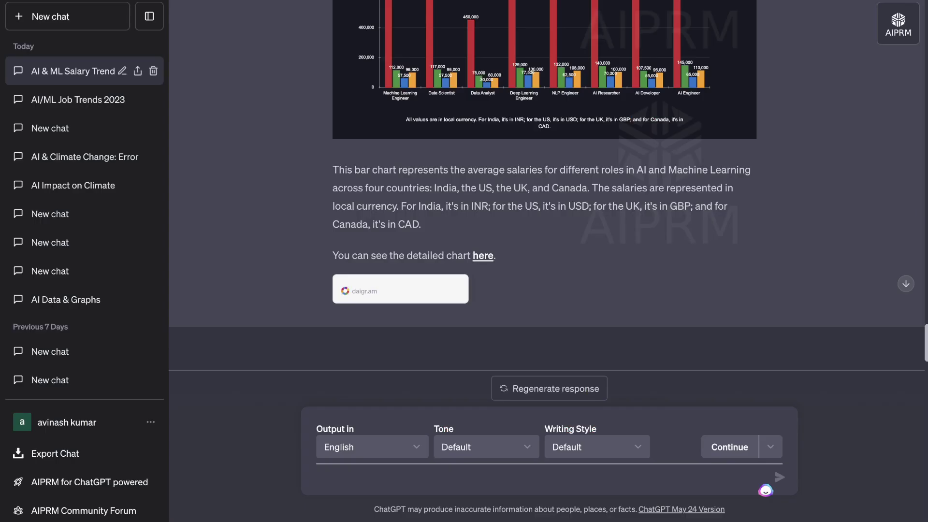
pyautogui.scroll(8, 636, 165)
pyautogui.scroll(-10, 591, 216)
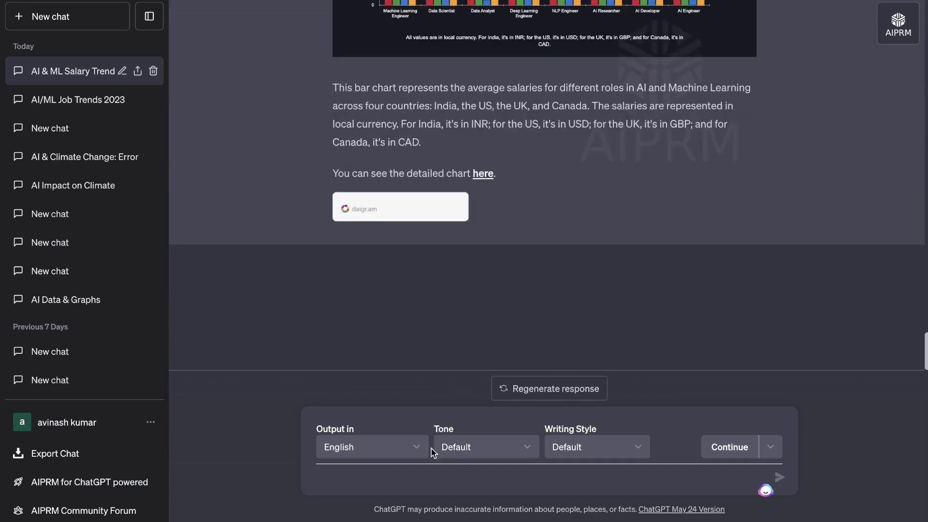
pyautogui.click(407, 483)
pyautogui.scroll(-5, 469, 341)
pyautogui.click(717, 134)
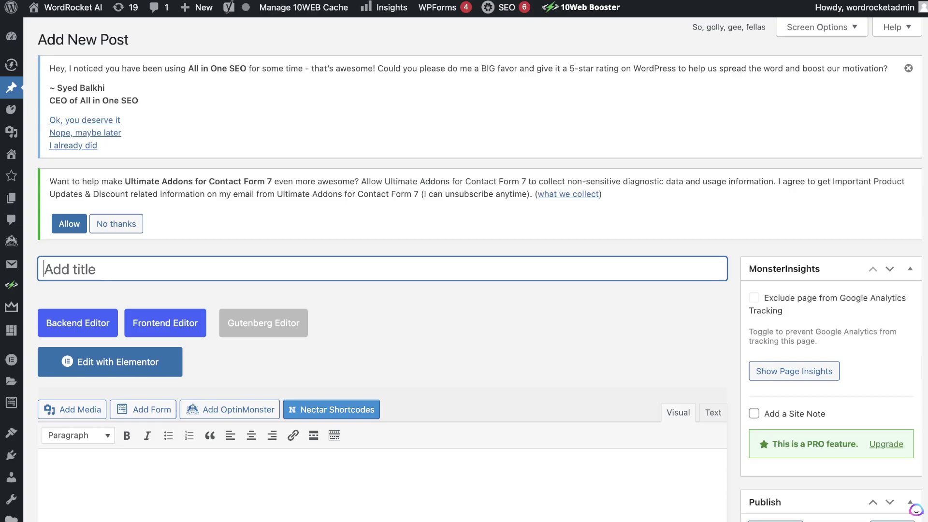
# Switch the new post to WPBakery Page Builder's backend editor and bring up Add Element
pyautogui.scroll(-3, 434, 131)
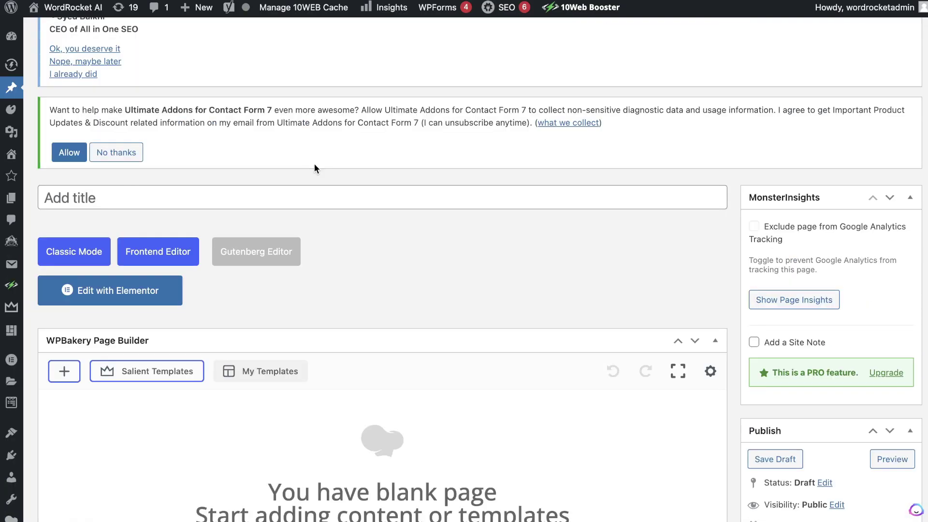
pyautogui.scroll(-2, 314, 163)
pyautogui.scroll(-5, 314, 163)
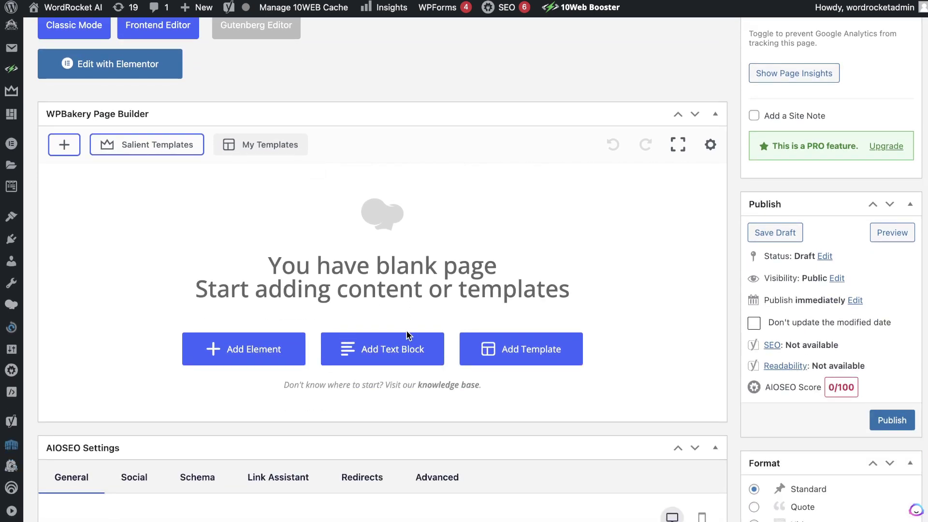
pyautogui.click(248, 349)
pyautogui.click(94, 299)
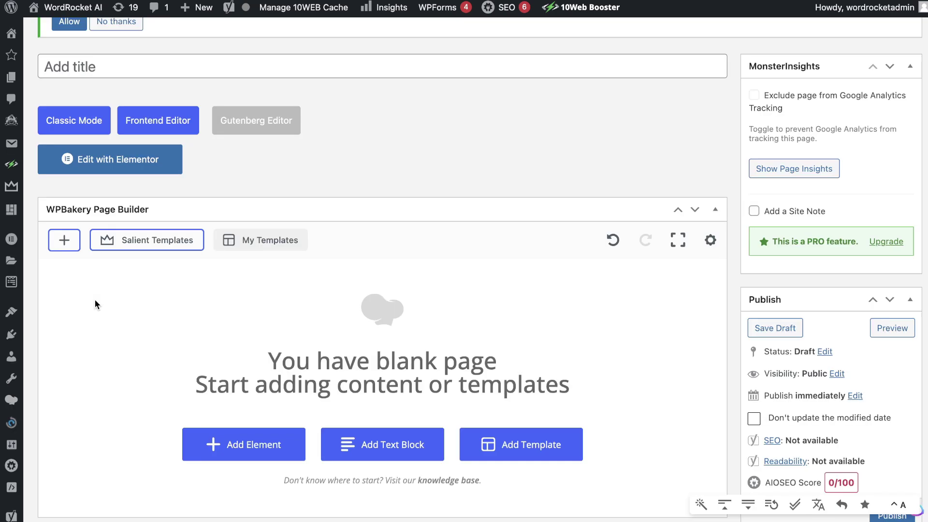
# Add a Raw HTML element to the post, found by searching 'htm'
pyautogui.click(227, 441)
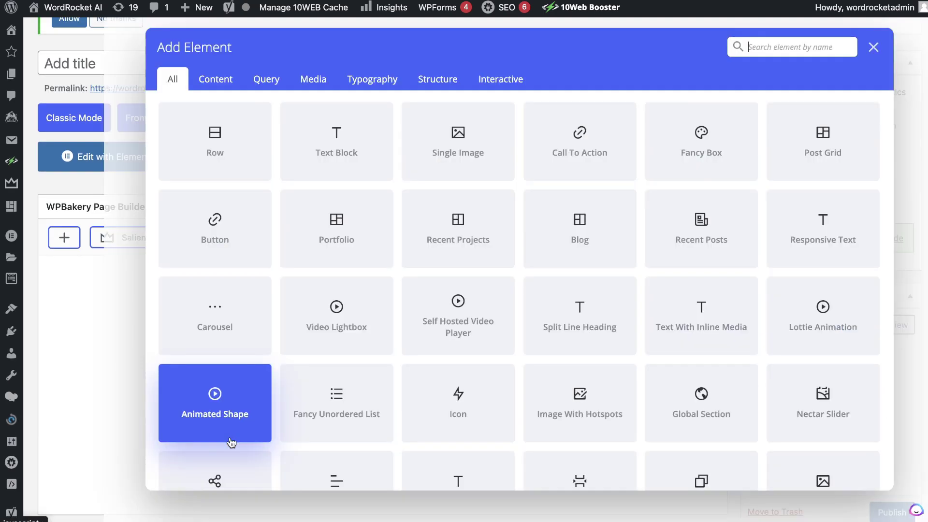
pyautogui.click(777, 46)
pyautogui.write('htm')
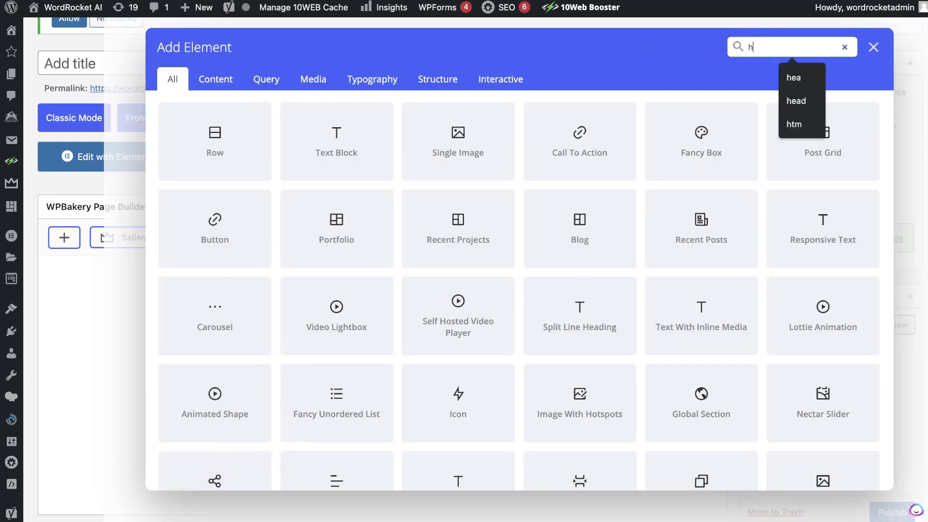
pyautogui.click(242, 147)
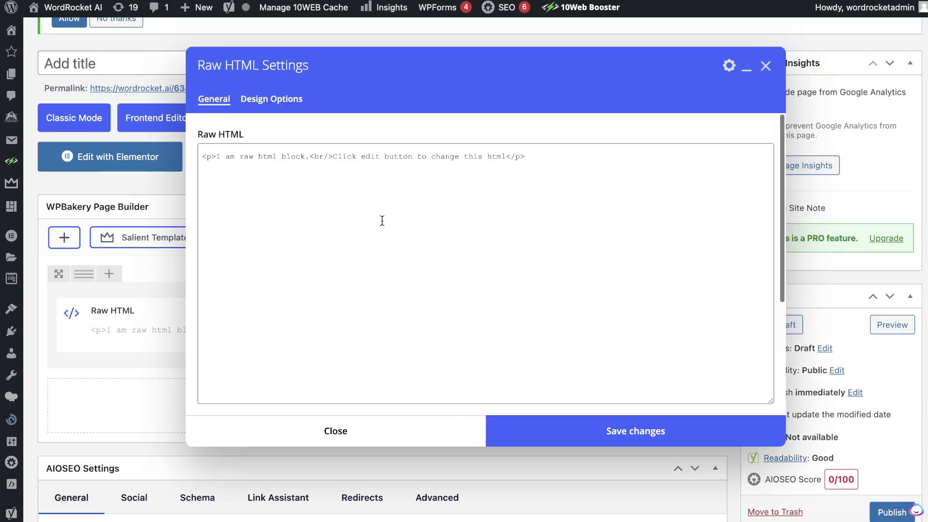
# Replace the placeholder with the chart HTML, save the post as a draft and view it
pyautogui.hotkey('ctrl', 'a')
pyautogui.write('<!DOCTYPE html> <html> <head> <title>AI and Machine Learning Salaries Chart</title> </head> <body> <h1>Average Salaries for AI and Machine Learning Roles in 2023</h1> <img src="https://daigr.am/7a0710e5.svg" alt="Average Salaries for AI and Machine Learning Roles in 2023"> <p>All values are in local currency. For India, it\'s in INR; for the US, it\'s in USD; for the UK, it\'s in GBP; and for Canada, it\'s in CAD.</p> </body> </html>')
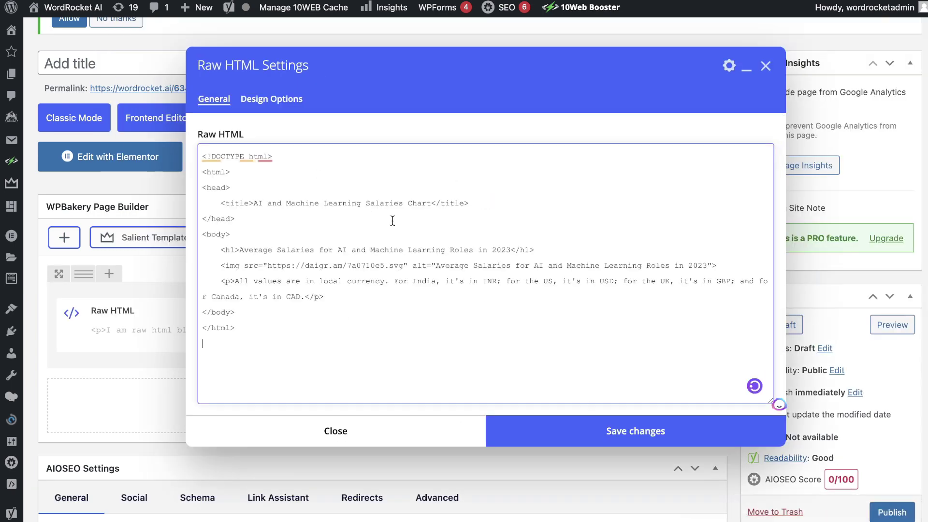
pyautogui.click(603, 431)
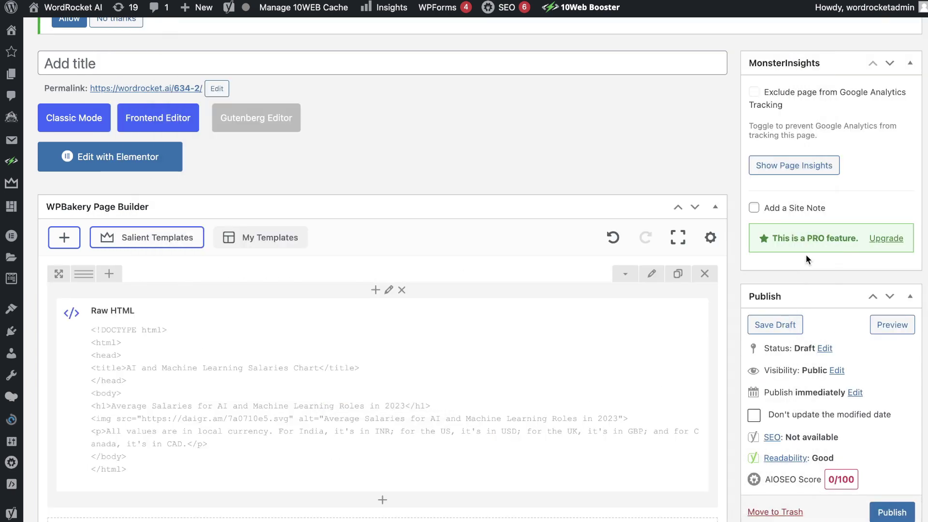
pyautogui.click(796, 324)
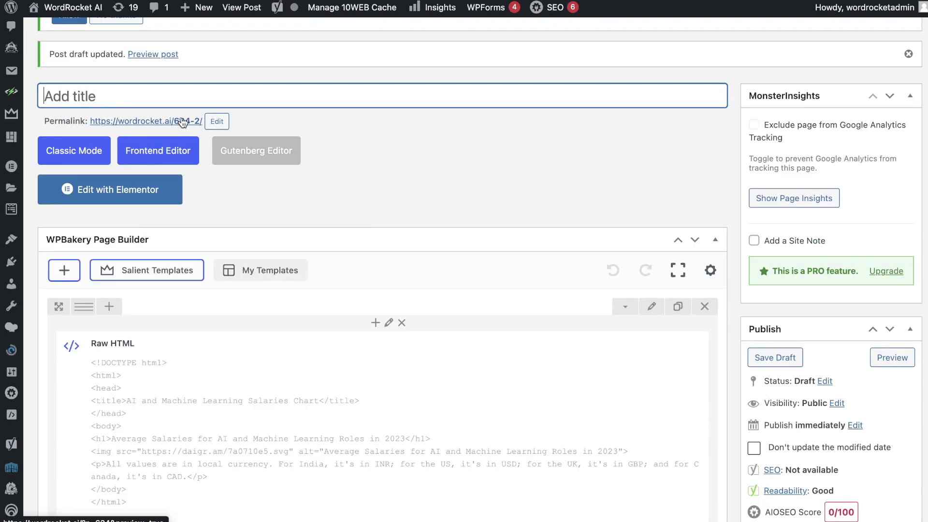
pyautogui.click(184, 121)
# Scroll the post page and briefly highlight the title 'Average Salaries for AI and Machine Learning Roles in 2023'
pyautogui.scroll(-5, 446, 245)
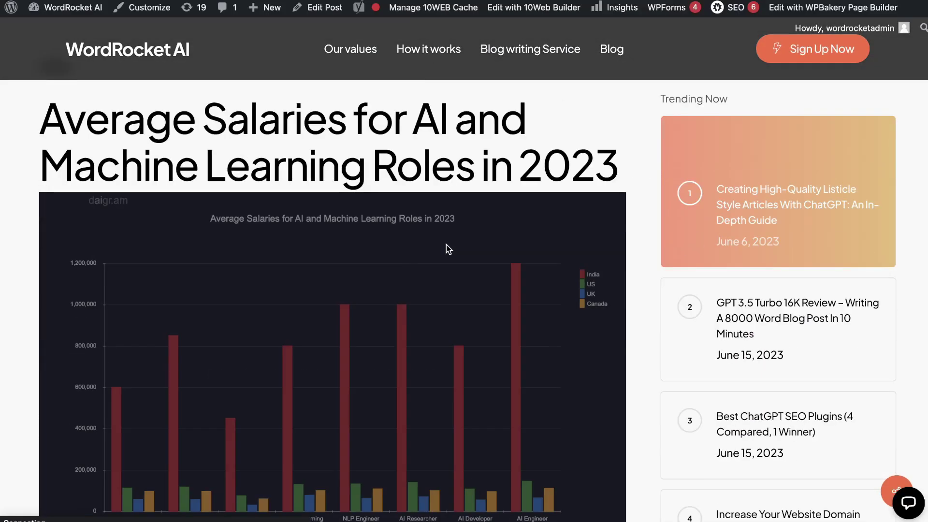
pyautogui.scroll(-5, 524, 237)
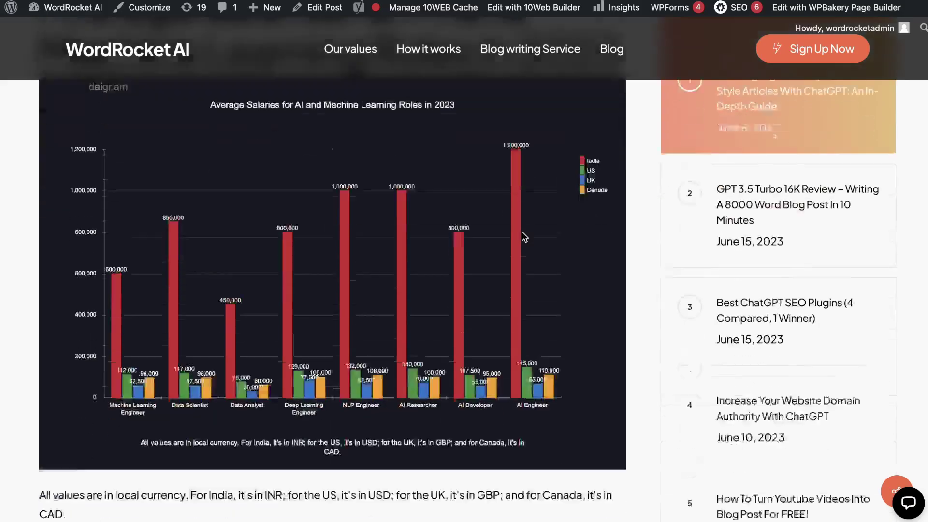
pyautogui.scroll(4, 524, 237)
pyautogui.scroll(4, 387, 211)
pyautogui.scroll(-6, 337, 251)
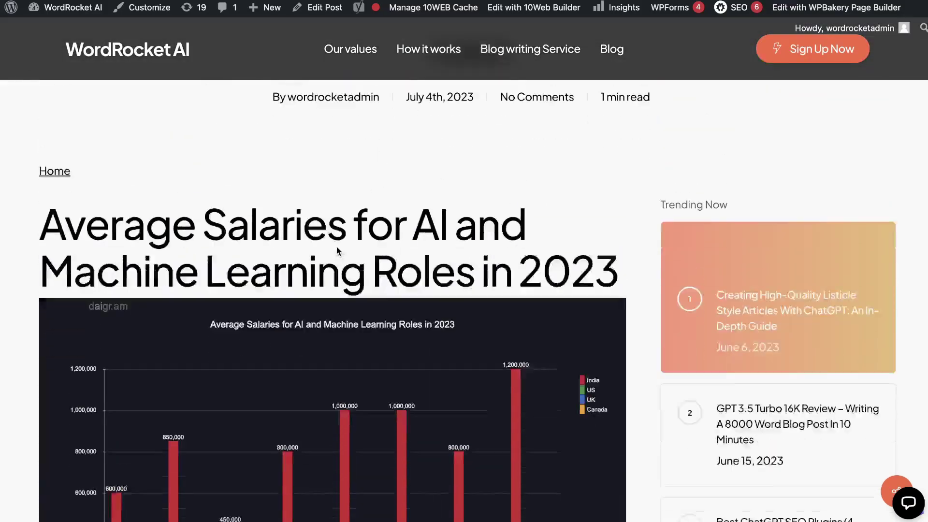
pyautogui.scroll(2, 336, 250)
pyautogui.scroll(5, 336, 250)
pyautogui.tripleClick(267, 280)
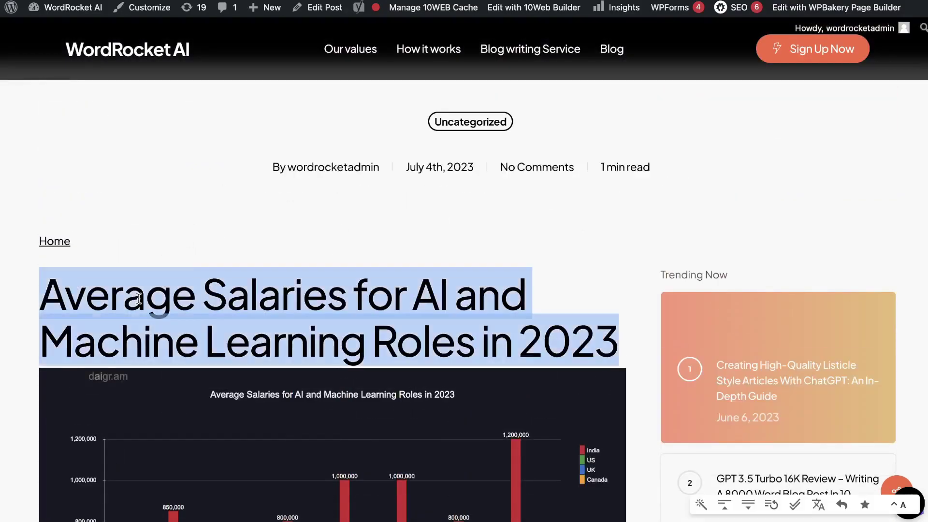
pyautogui.scroll(-3, 269, 285)
pyautogui.scroll(-4, 268, 285)
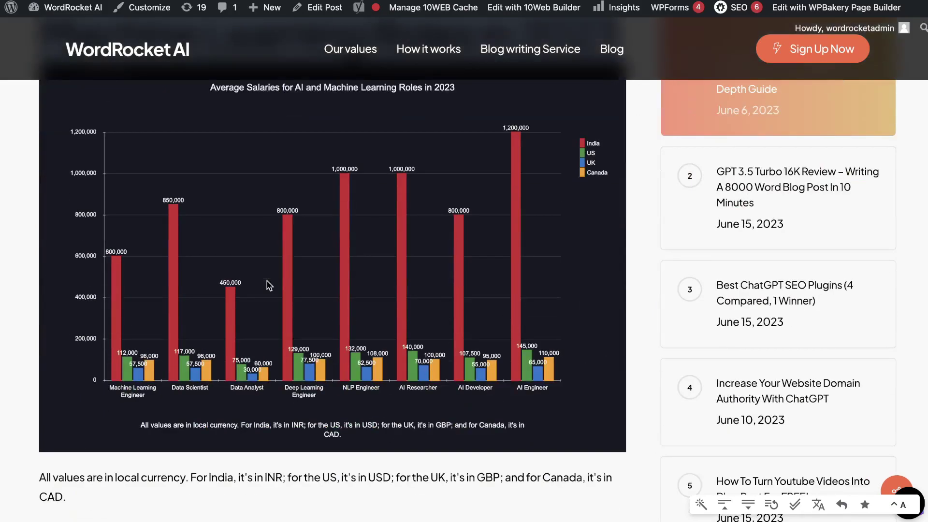
pyautogui.scroll(3, 192, 307)
pyautogui.click(184, 133)
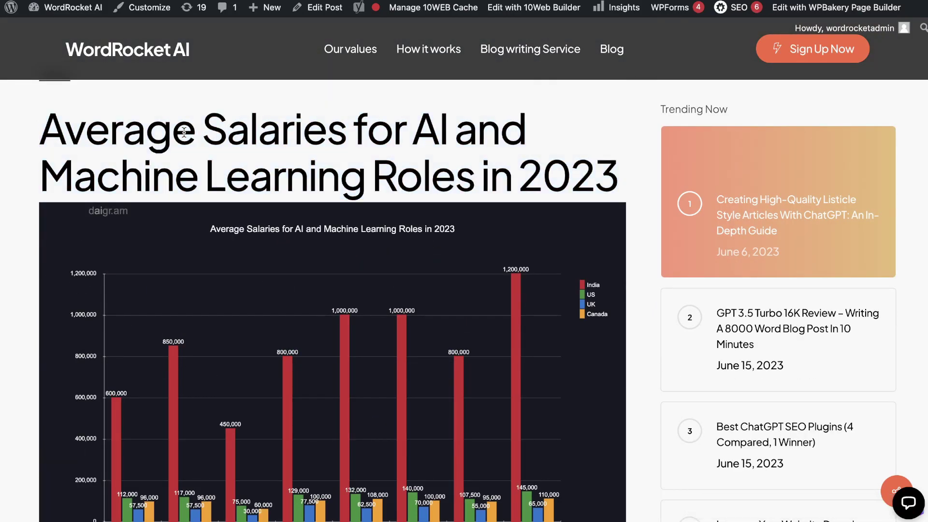
# Scroll through the embedded salary bar chart down to the currency note and back up
pyautogui.scroll(-3, 184, 133)
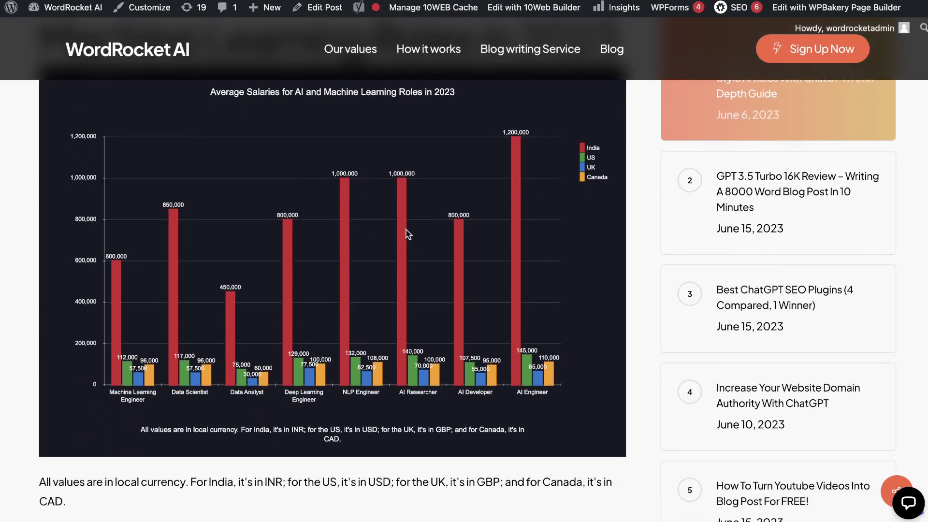
pyautogui.scroll(-3, 576, 240)
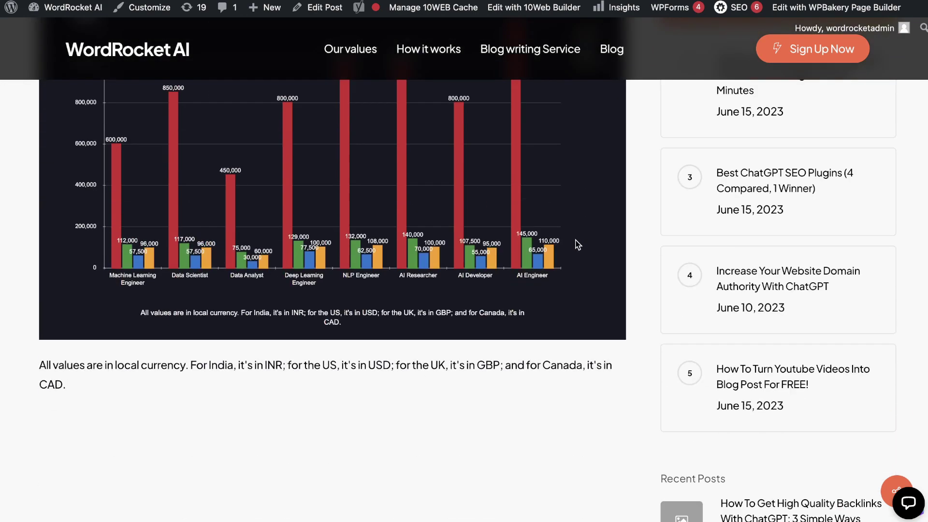
pyautogui.scroll(9, 577, 245)
pyautogui.scroll(-3, 578, 244)
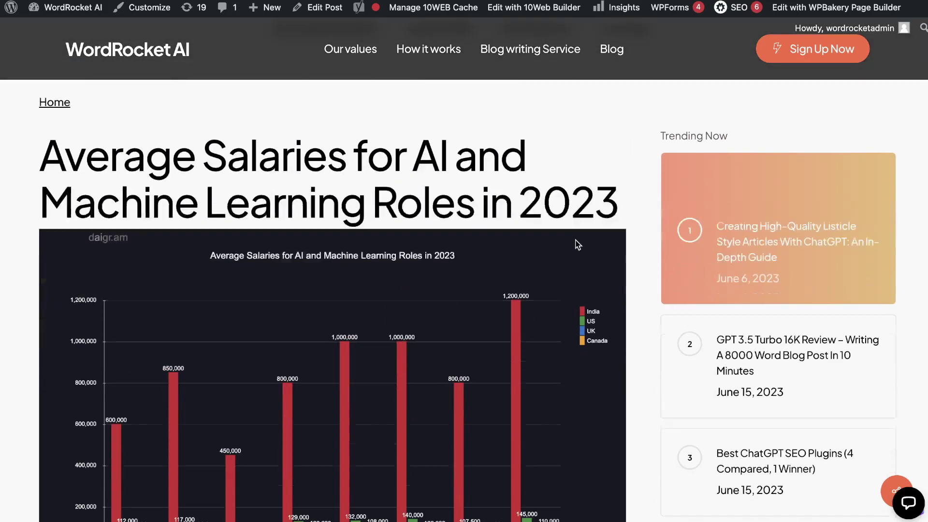
pyautogui.scroll(-2, 577, 245)
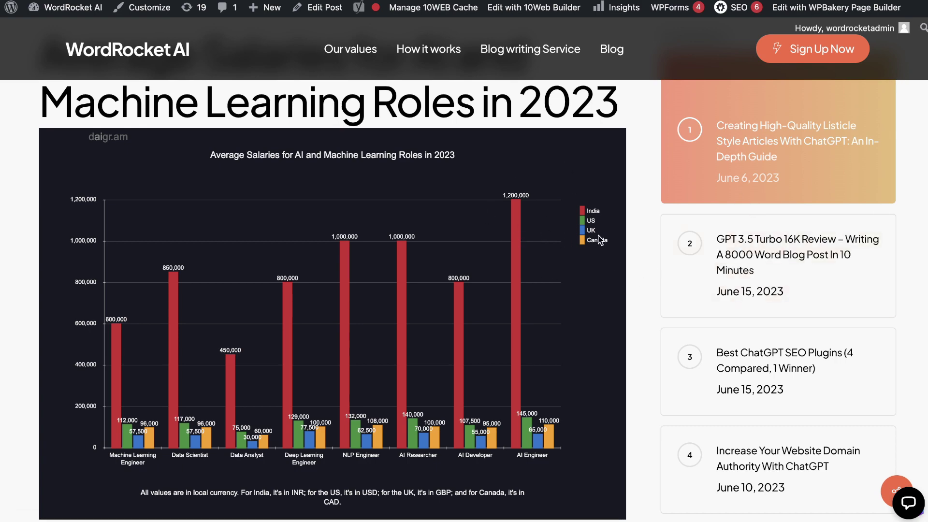
pyautogui.scroll(-10, 631, 239)
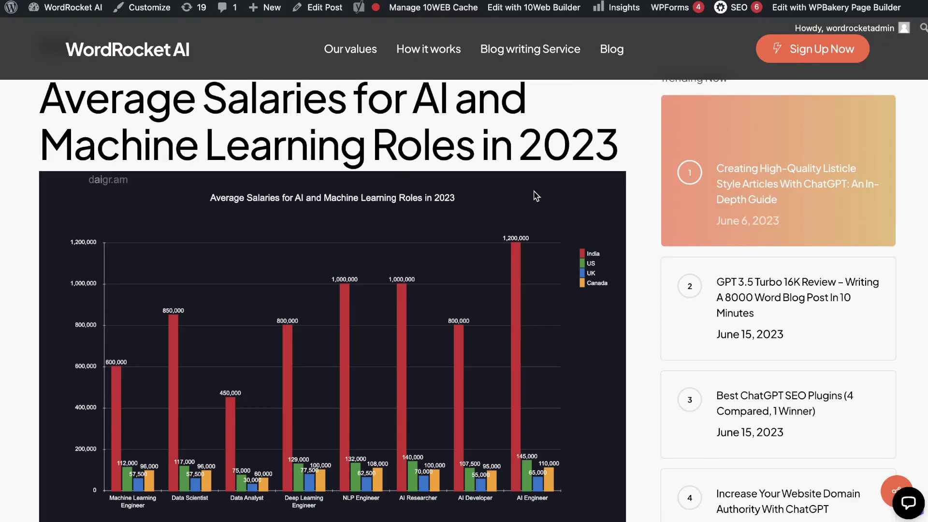
pyautogui.scroll(1, 352, 225)
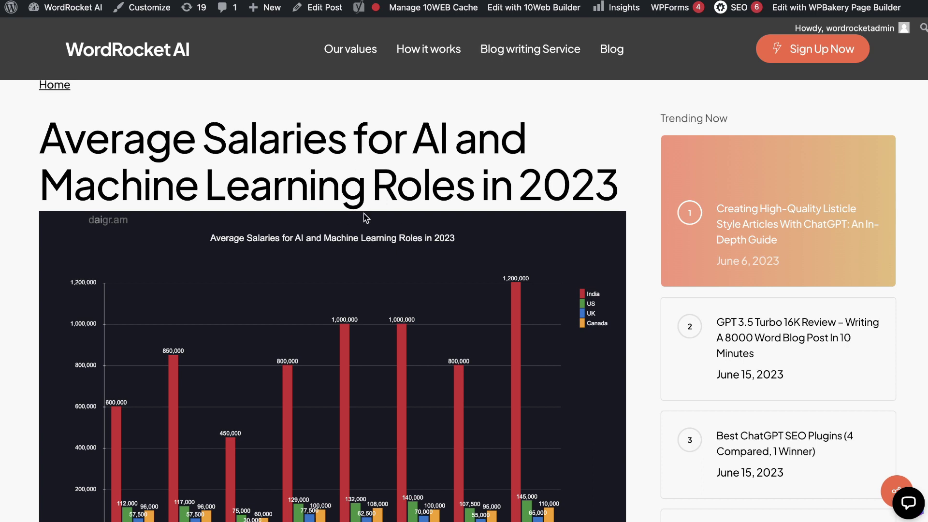
pyautogui.moveTo(44, 141); pyautogui.dragTo(486, 163)
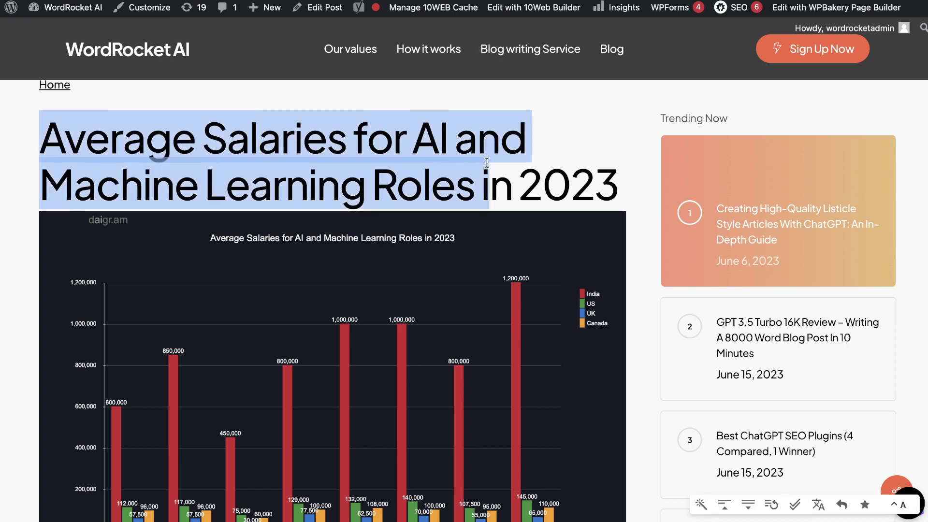
pyautogui.scroll(-2, 499, 213)
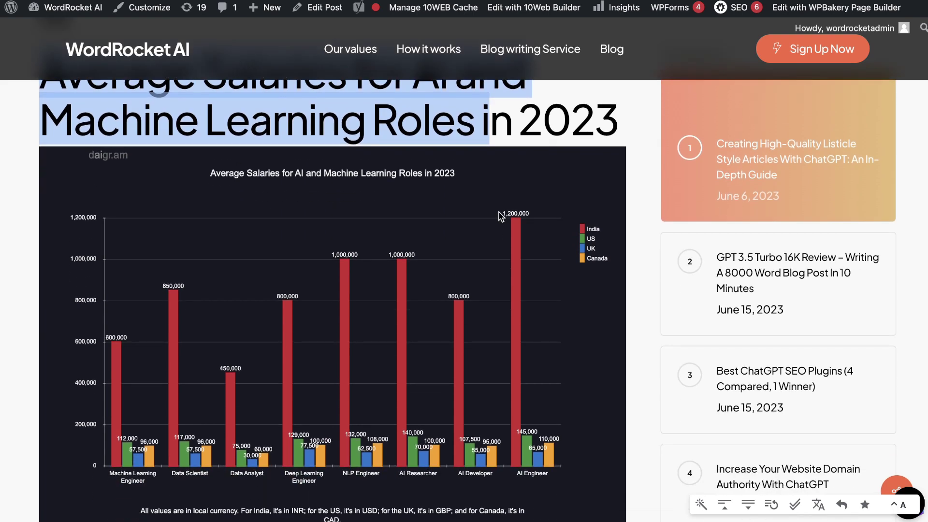
pyautogui.scroll(-4, 498, 213)
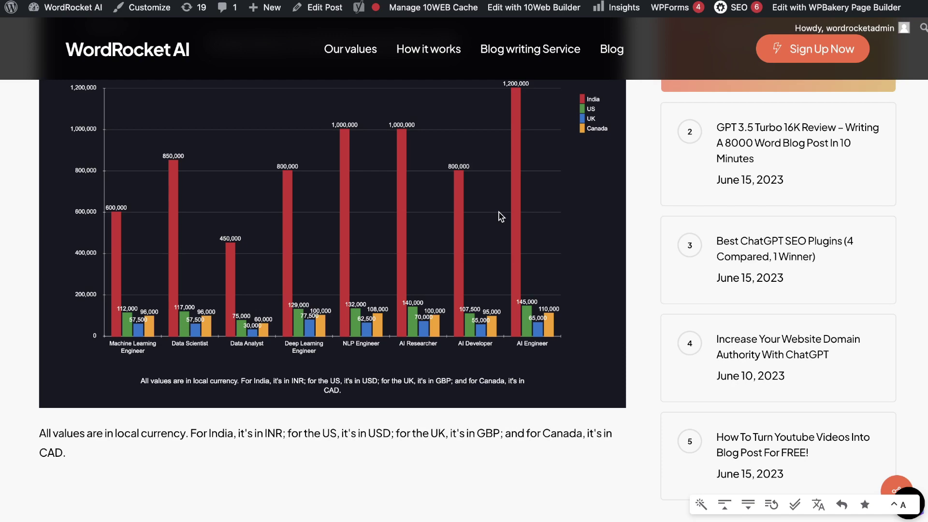
pyautogui.scroll(5, 499, 212)
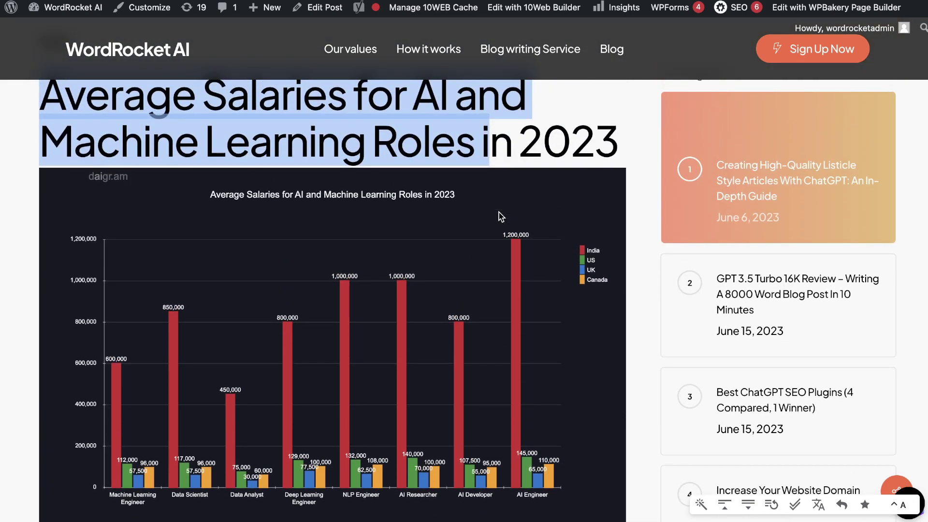
pyautogui.tripleClick(453, 144)
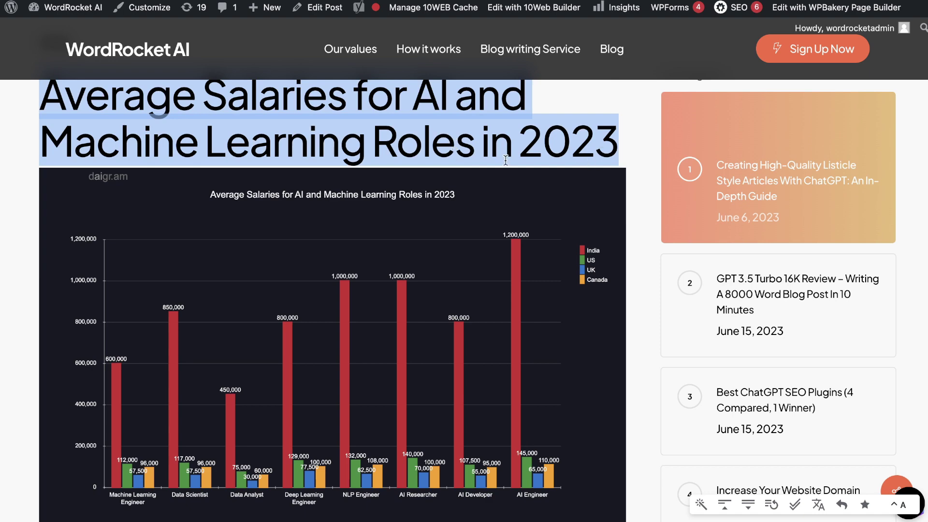
pyautogui.scroll(1, 505, 160)
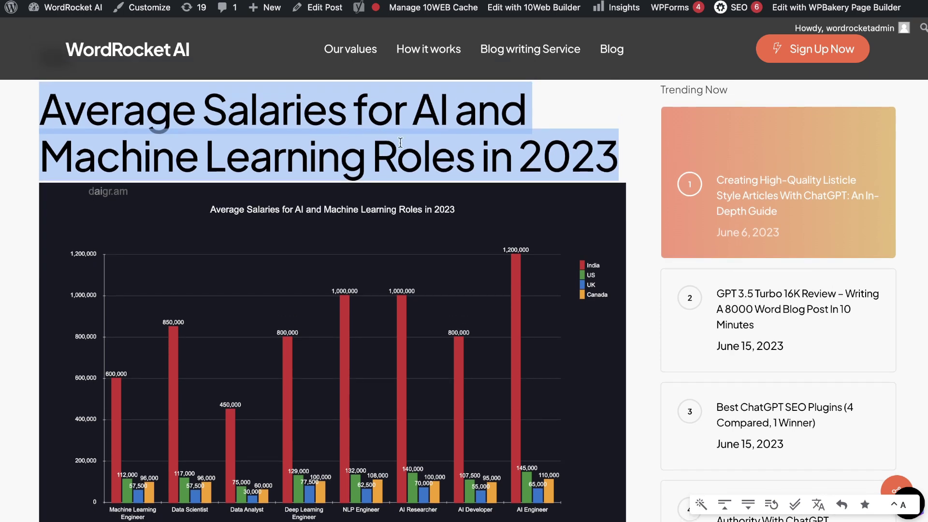
pyautogui.scroll(-5, 391, 196)
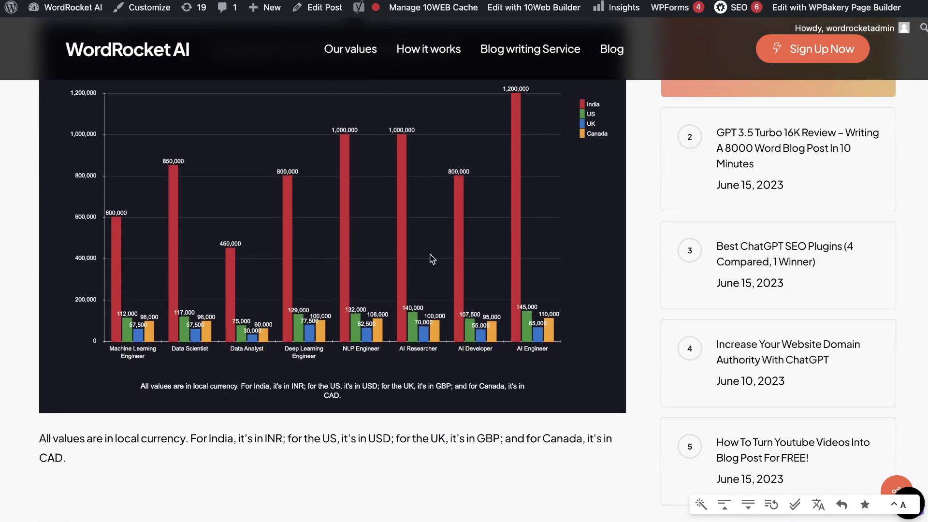
pyautogui.scroll(10, 433, 260)
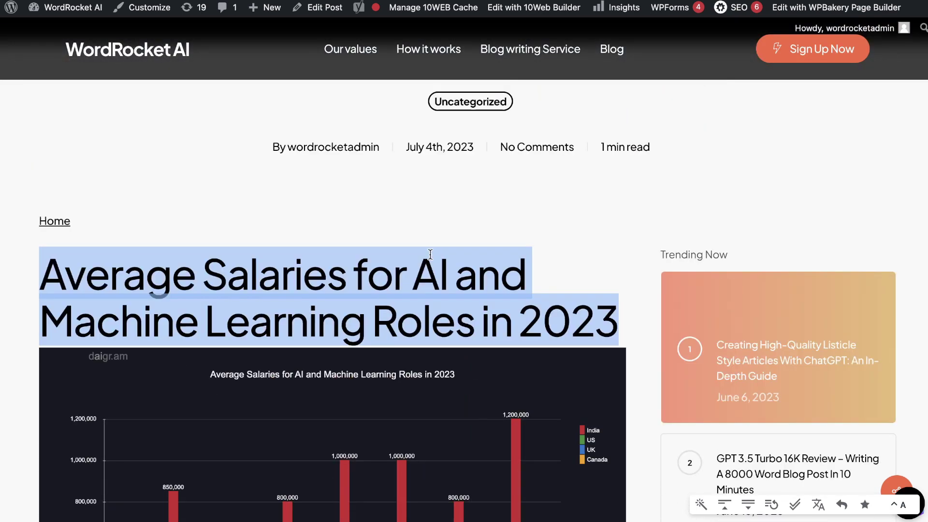
pyautogui.scroll(-4, 430, 254)
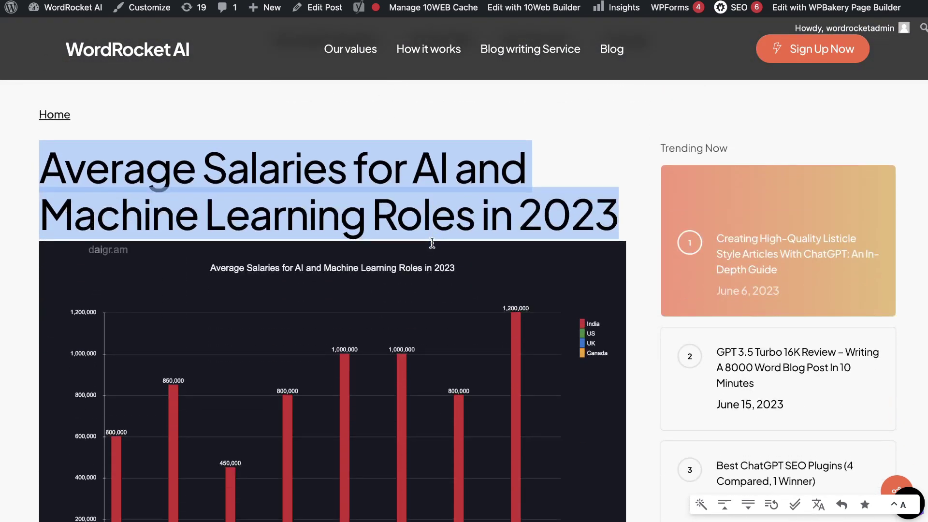